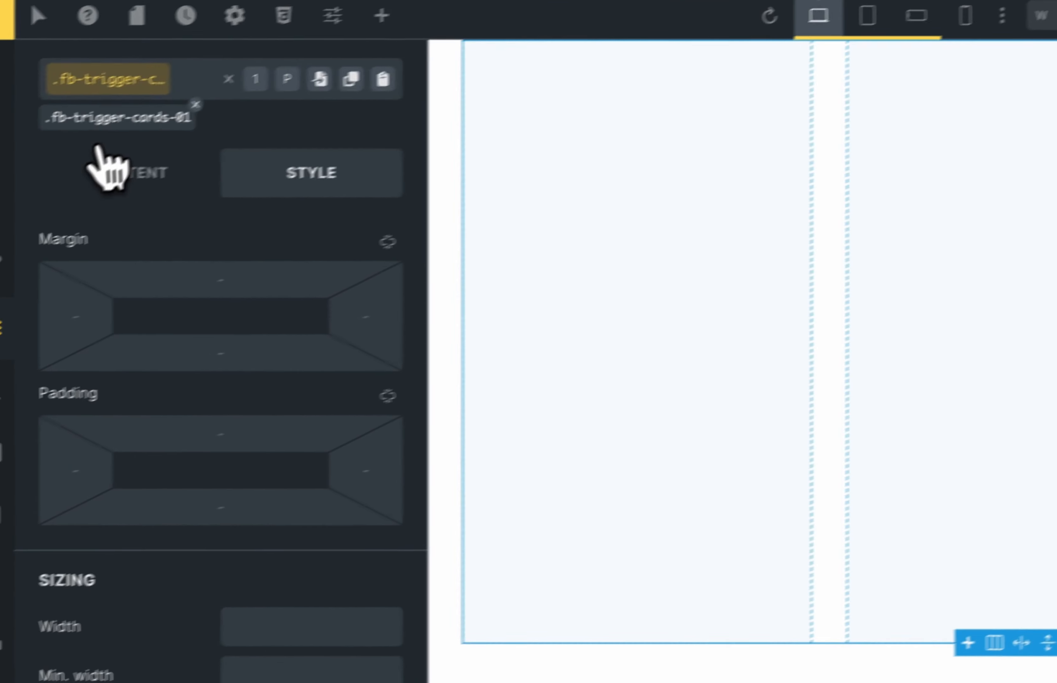
Review the sizing and positioning settings of the .fb-trigger-cards-01 class on the first Trigger CSS here container
left_click(145, 108)
left_click(129, 107)
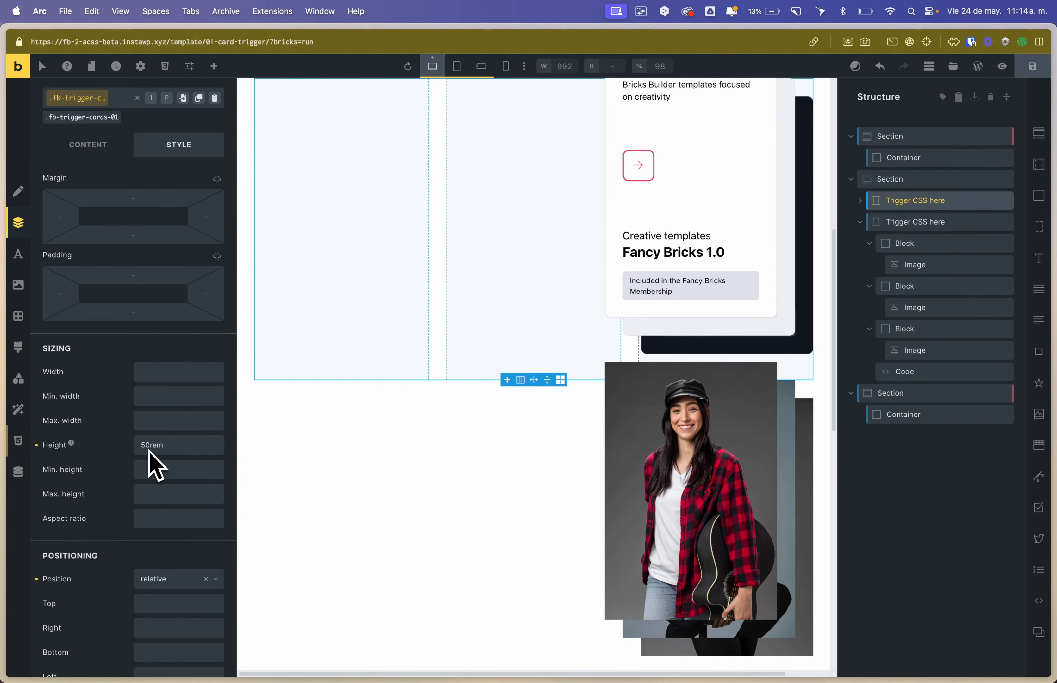
scroll(692, 288, "up", 2)
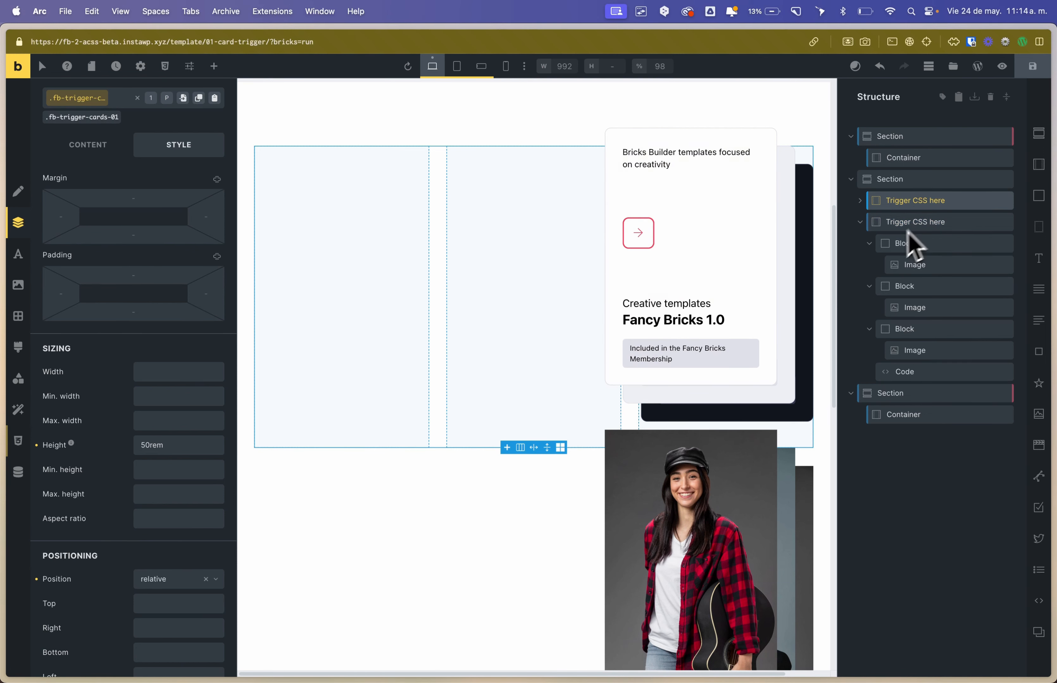
scroll(611, 406, "down", 3)
scroll(573, 399, "up", 1)
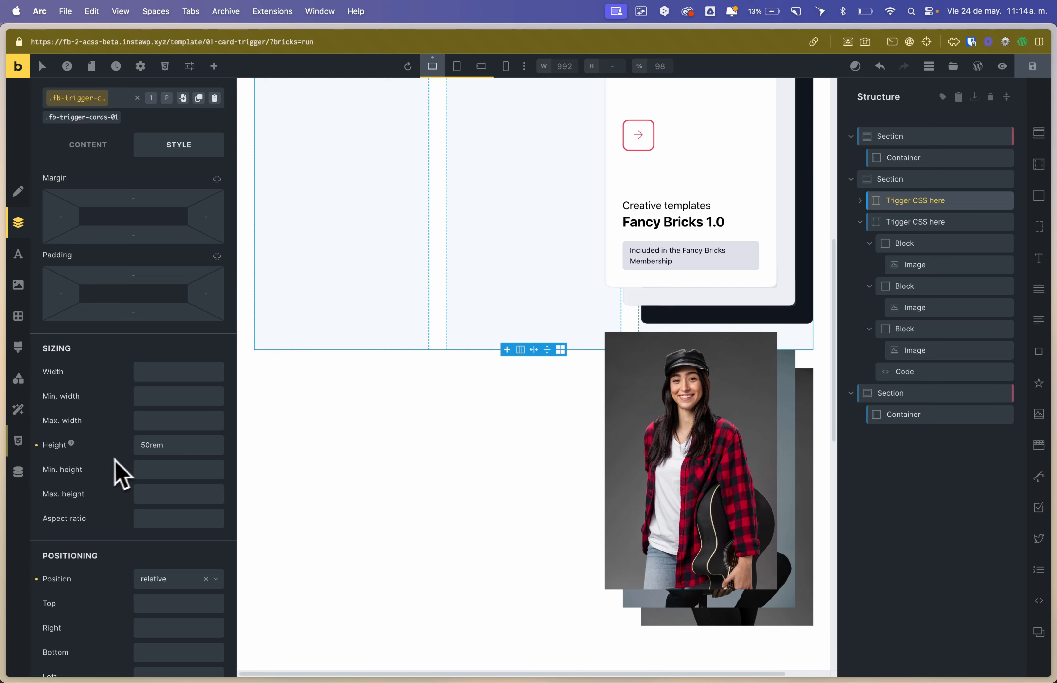
scroll(157, 172, "up", 3)
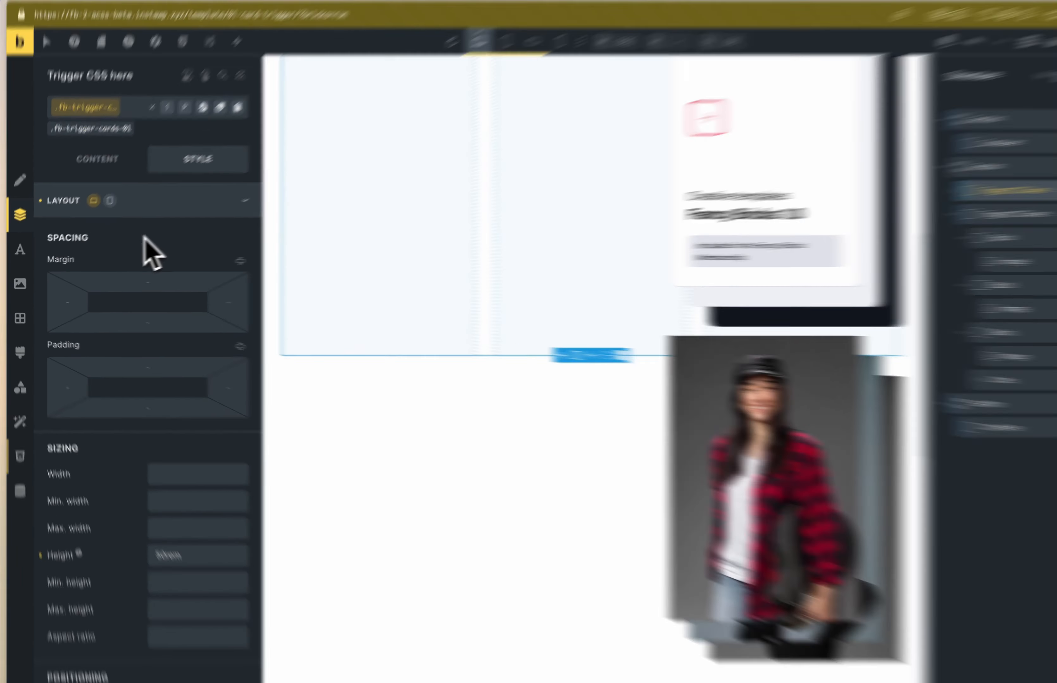
Open the custom CSS of the .fb-trigger-cards-01 class and examine its initial-card and active-card rules
left_click(163, 216)
left_click(128, 424)
scroll(128, 422, "down", 7)
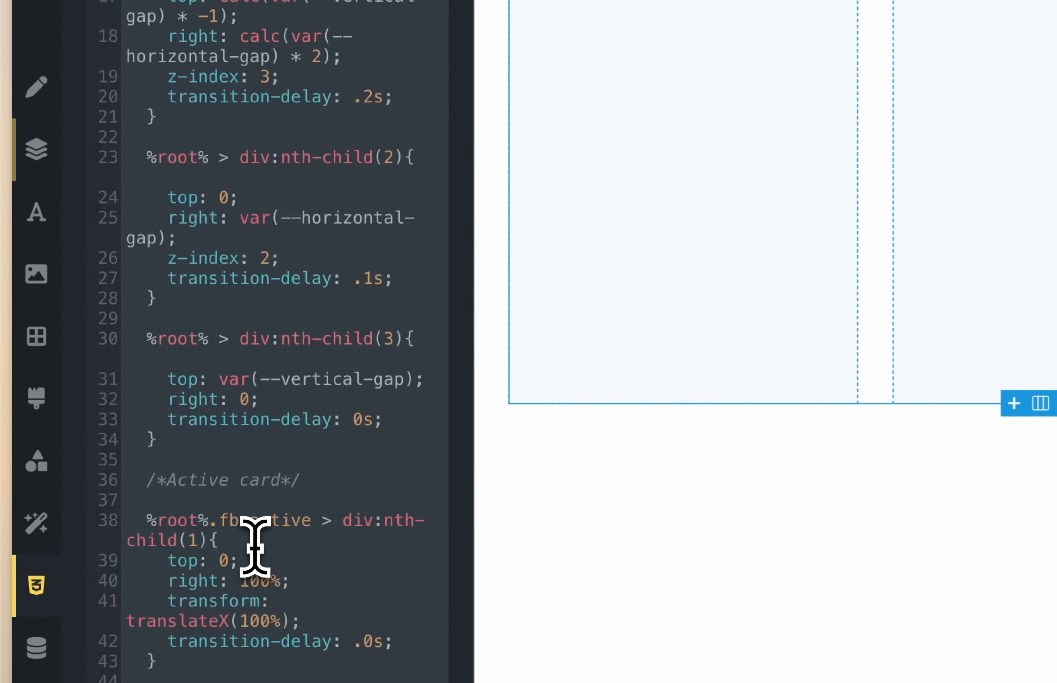
left_click(255, 548)
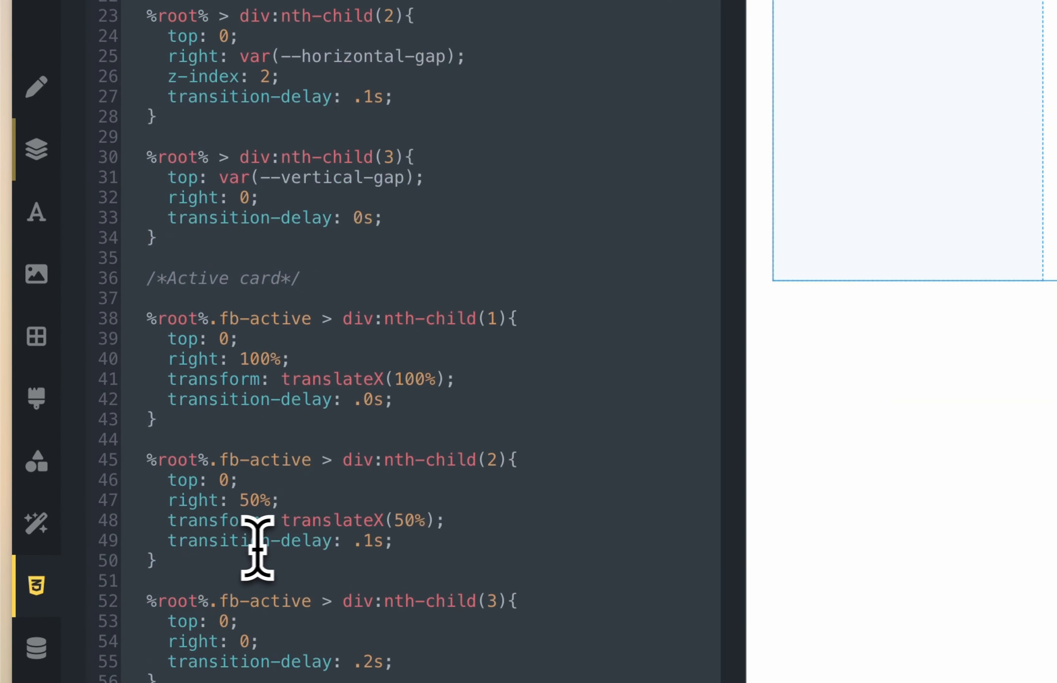
scroll(394, 545, "up", 8)
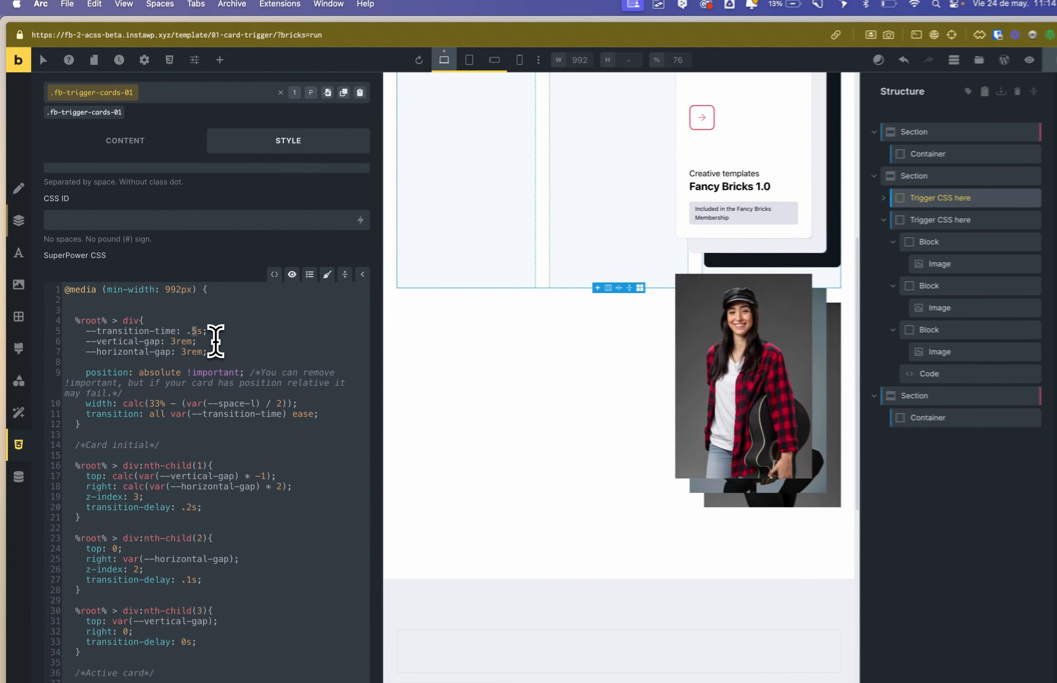
Set the --transition-time variable to 1s in the class CSS and save the template
key("BackSpace")
key("BackSpace")
type("1")
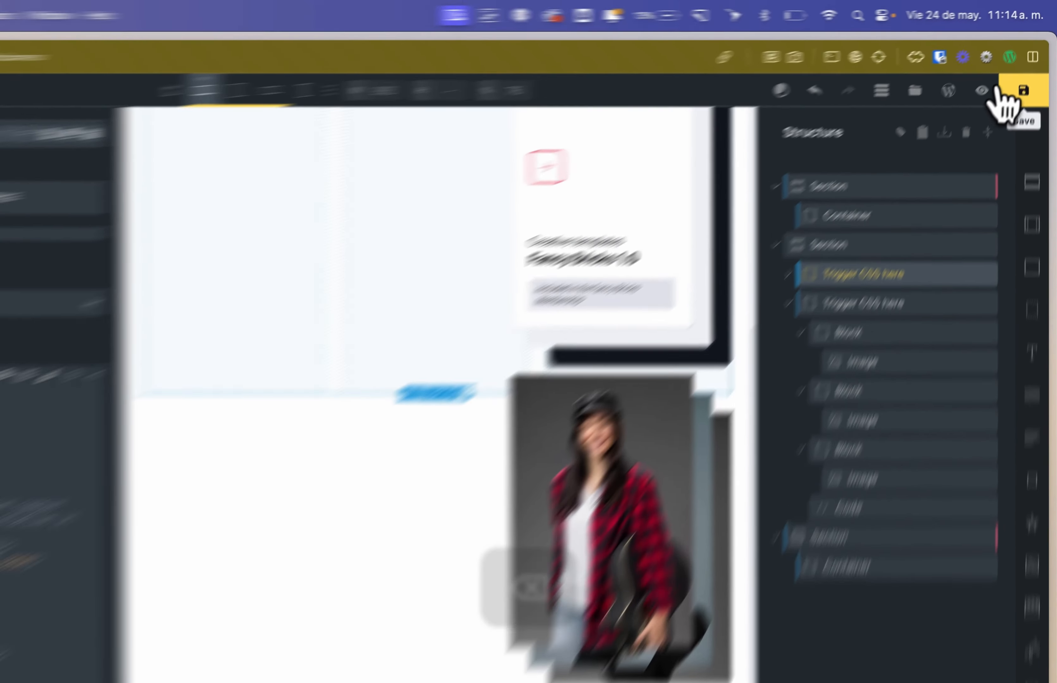
left_click(1032, 66)
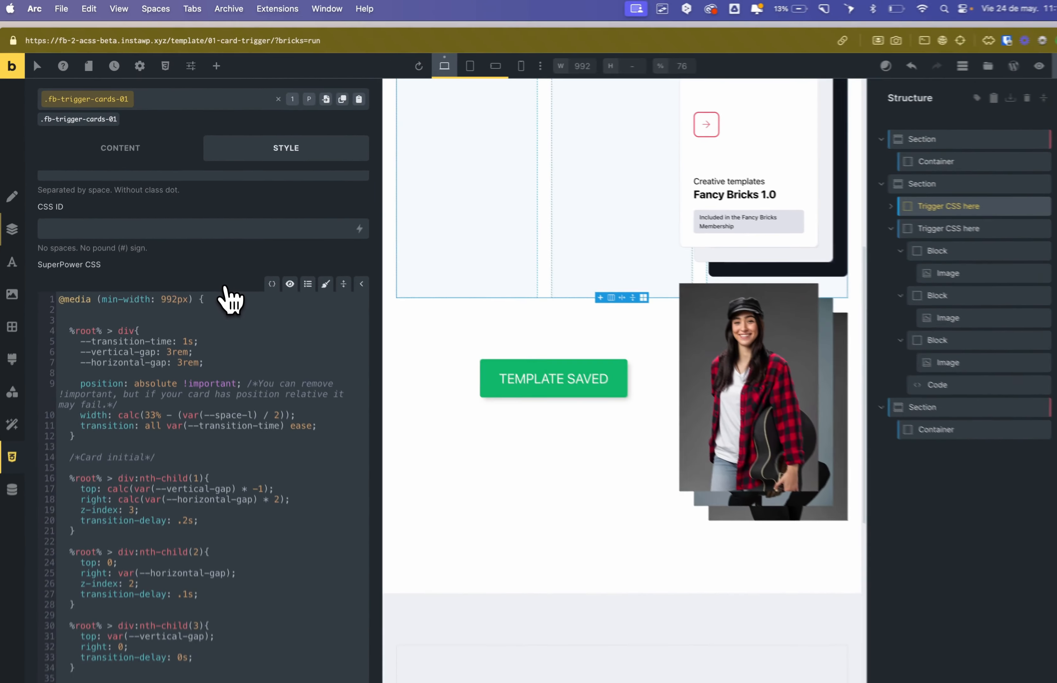
Switch to the template's preview tab, reload it, and check how the cards spread and stack on scroll
key("ctrl+Tab")
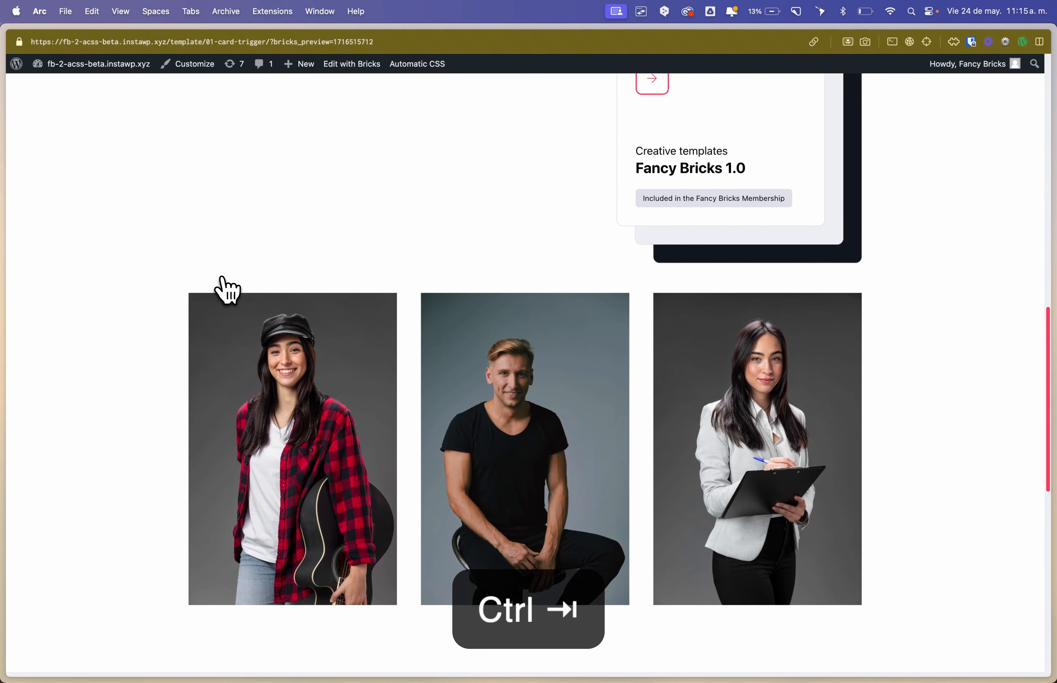
key("super+r")
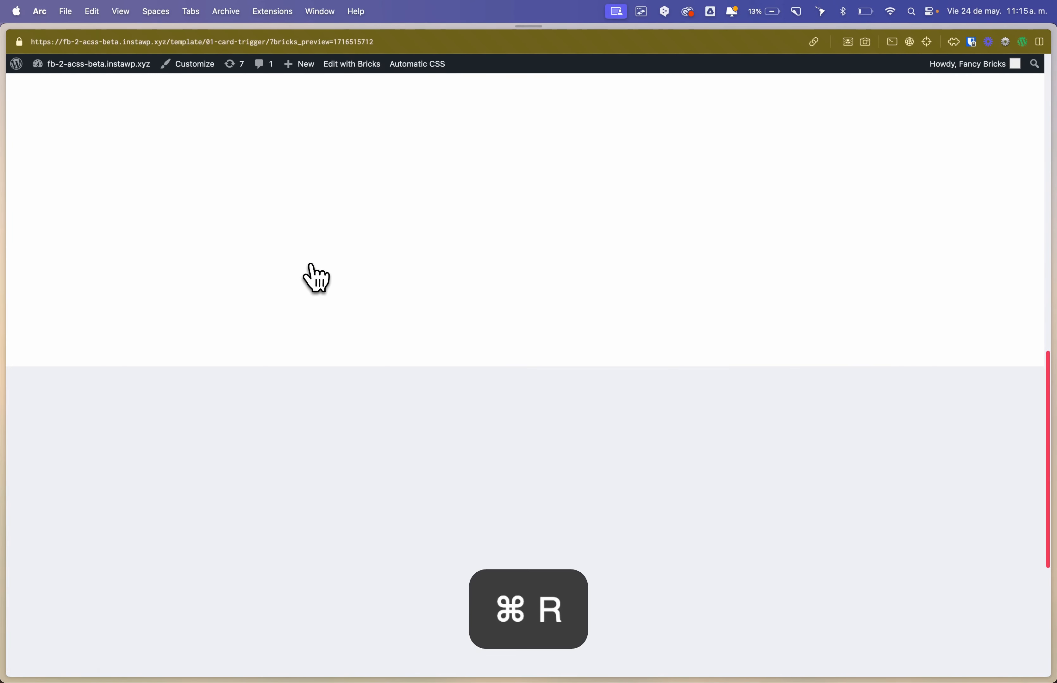
scroll(906, 322, "up", 5)
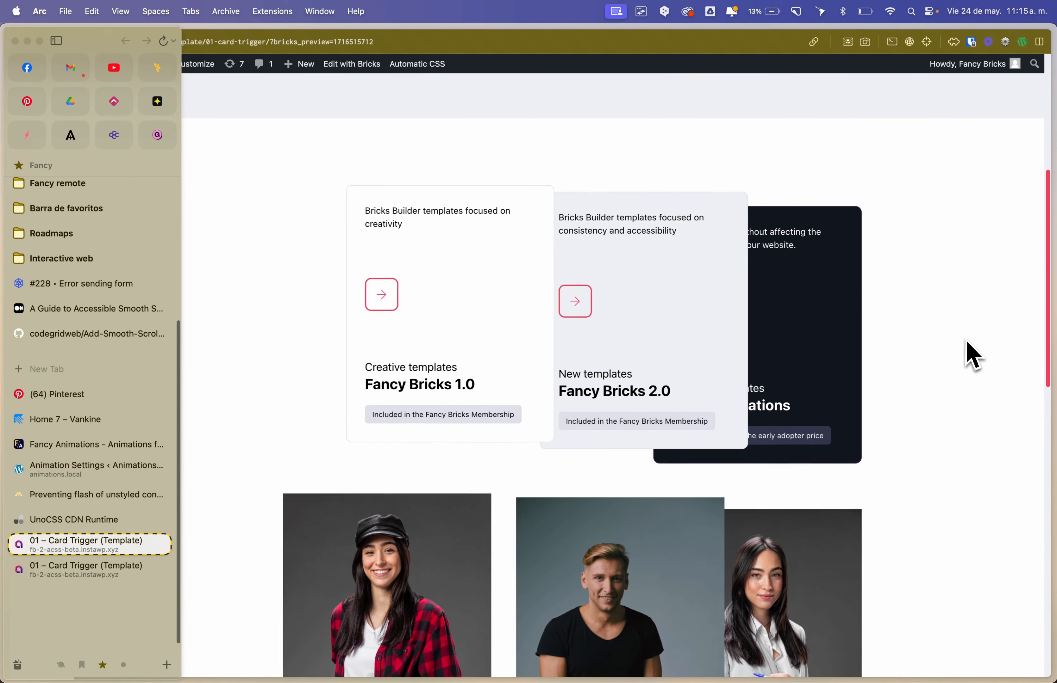
scroll(976, 351, "down", 2)
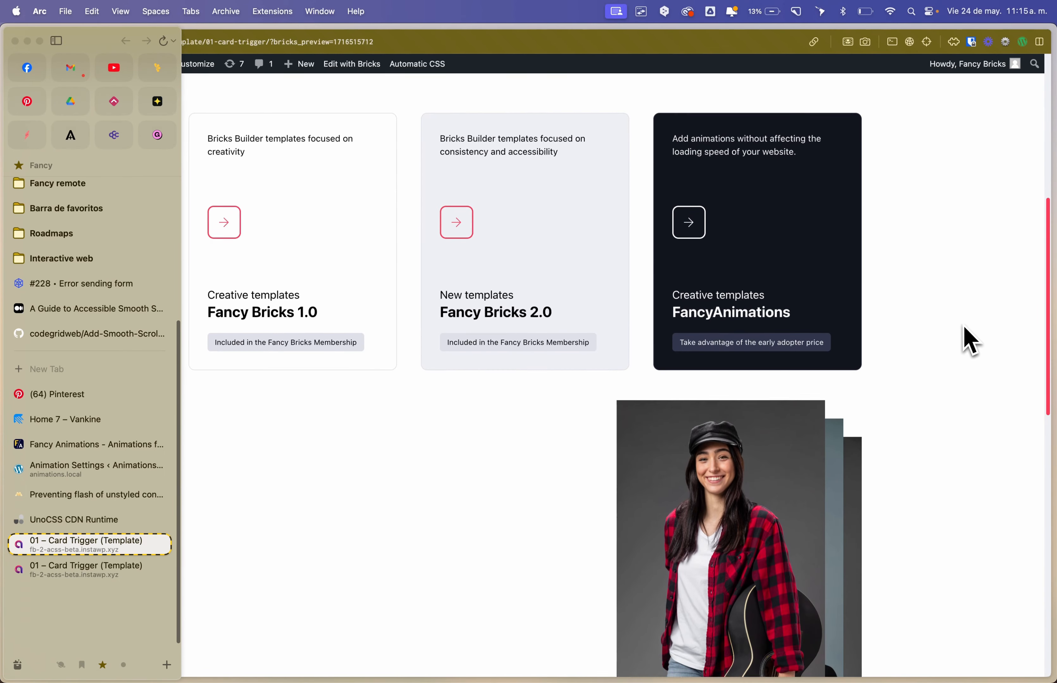
scroll(972, 344, "up", 8)
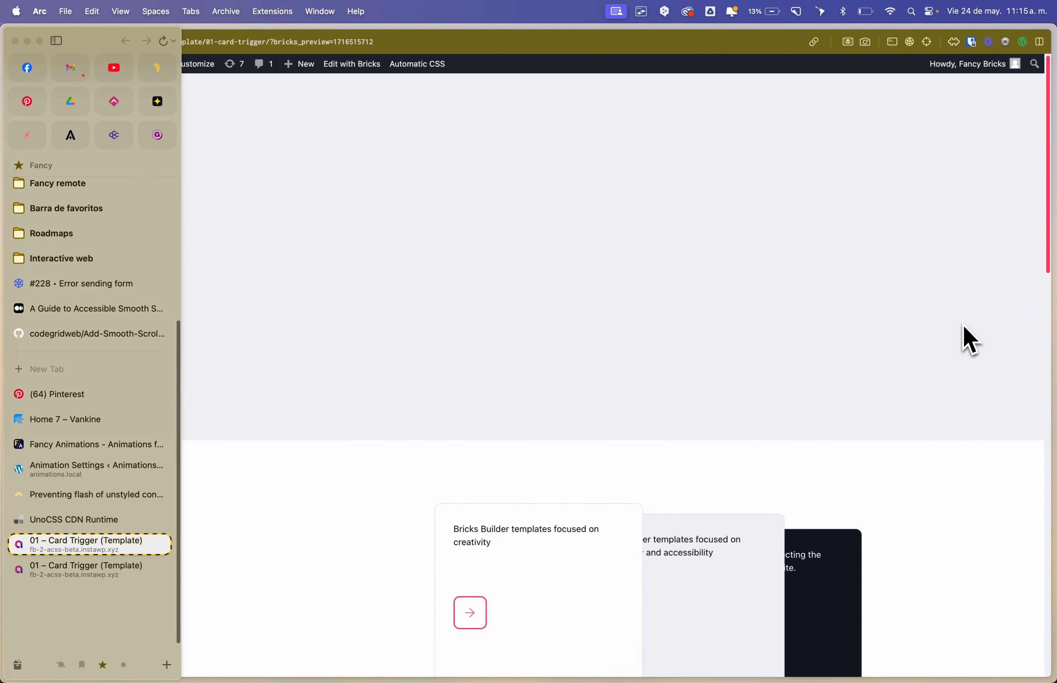
scroll(970, 341, "down", 4)
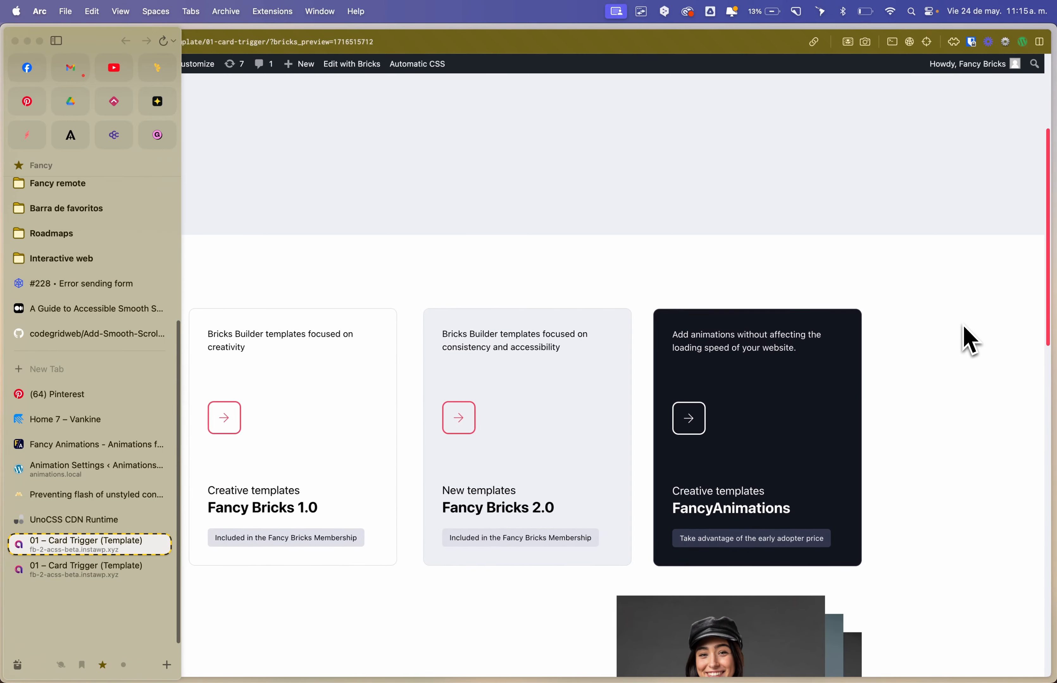
Return to the builder tab and set the --transition-time variable to .5s
key("ctrl+Tab")
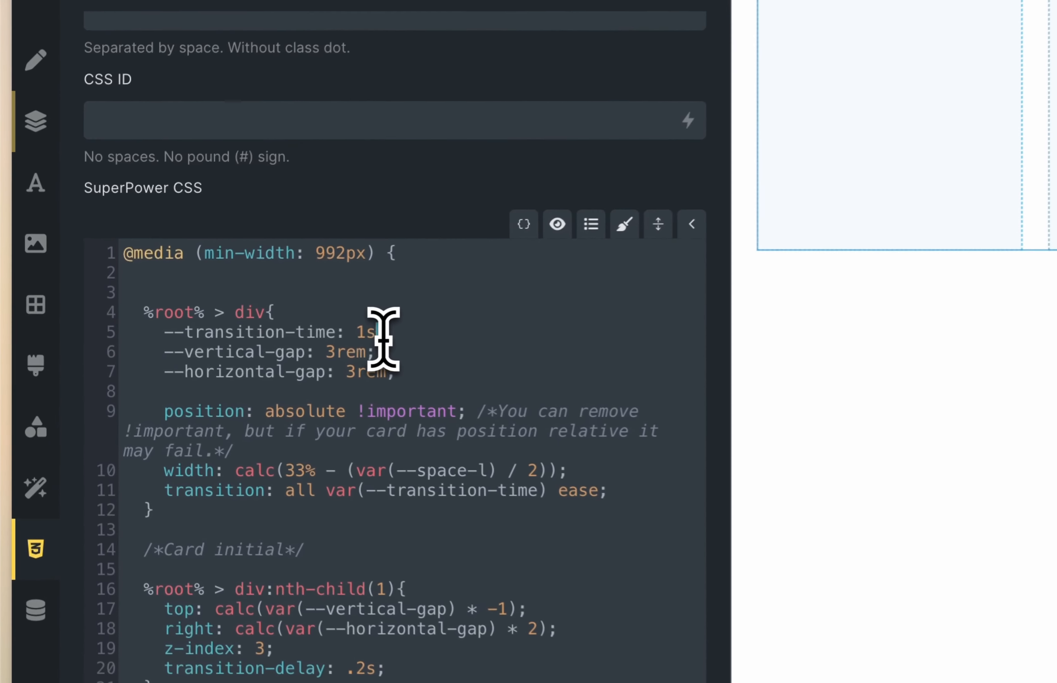
left_click(370, 334)
key("BackSpace")
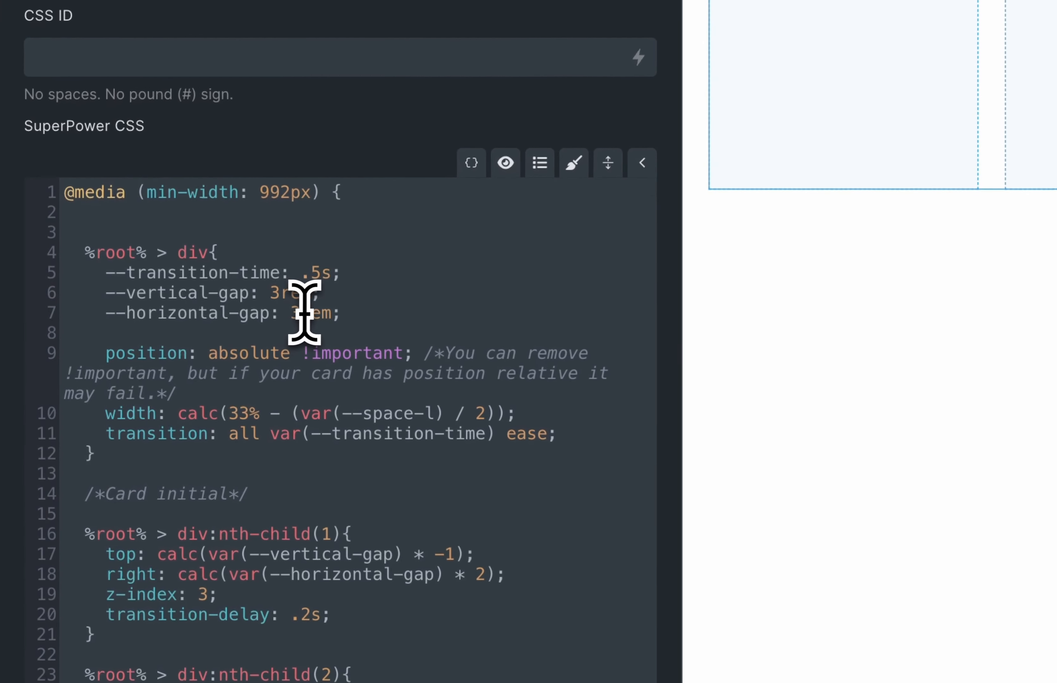
Set both the --vertical-gap and --horizontal-gap variables to 5rem in the class CSS
left_click(172, 341)
key("BackSpace")
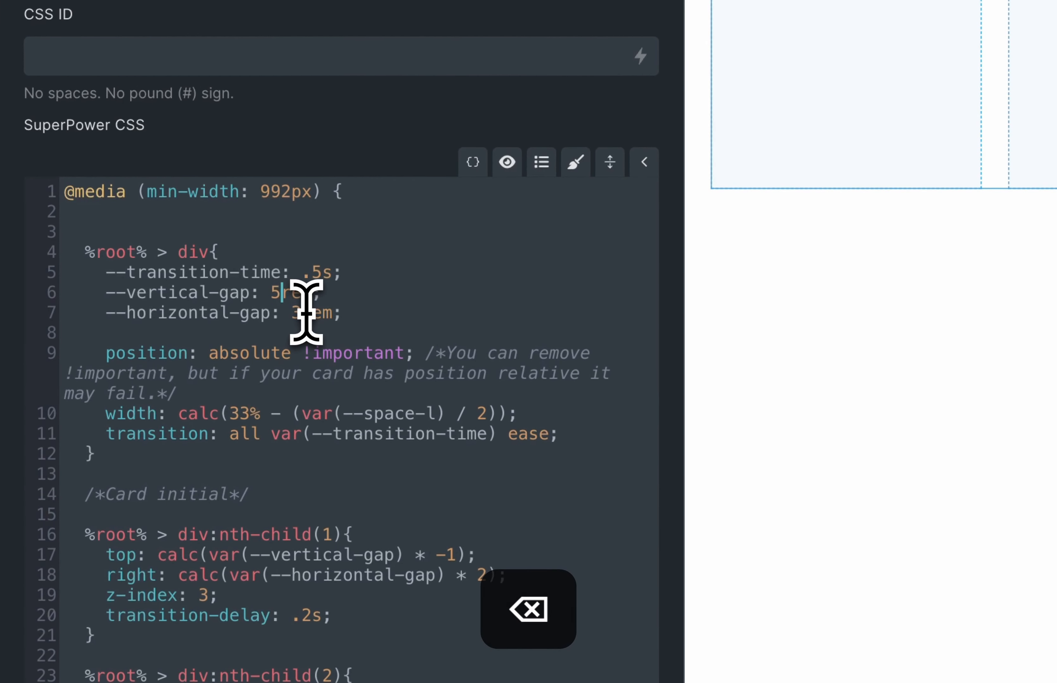
key("BackSpace")
type("5")
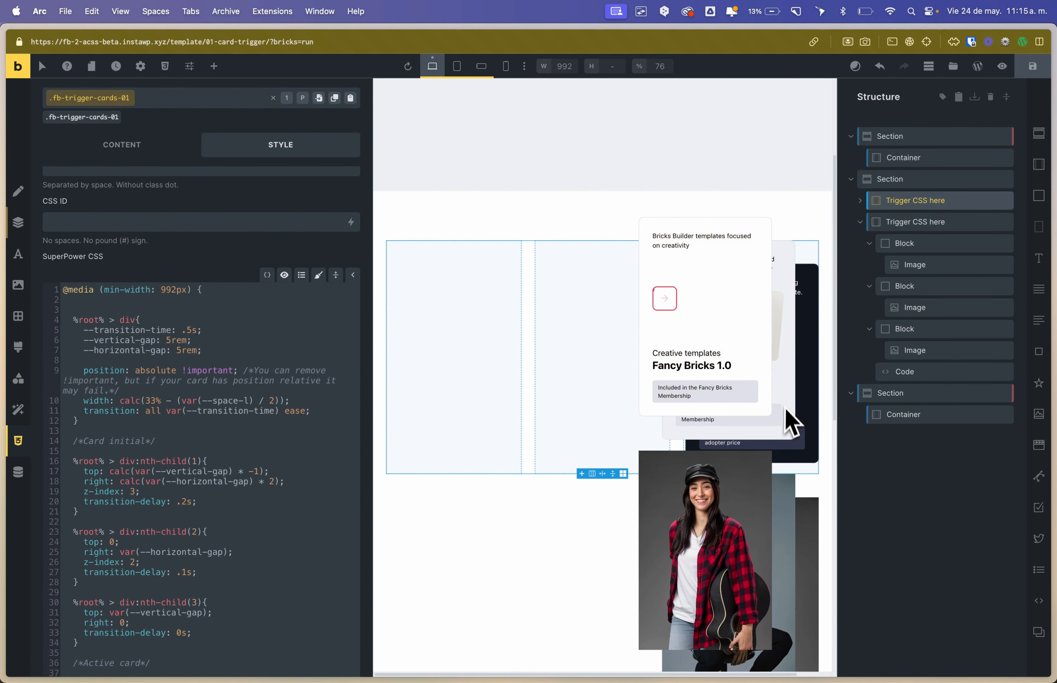
Set the --horizontal-gap and --vertical-gap variables to 2rem and check the stacked cards on the canvas
key("BackSpace")
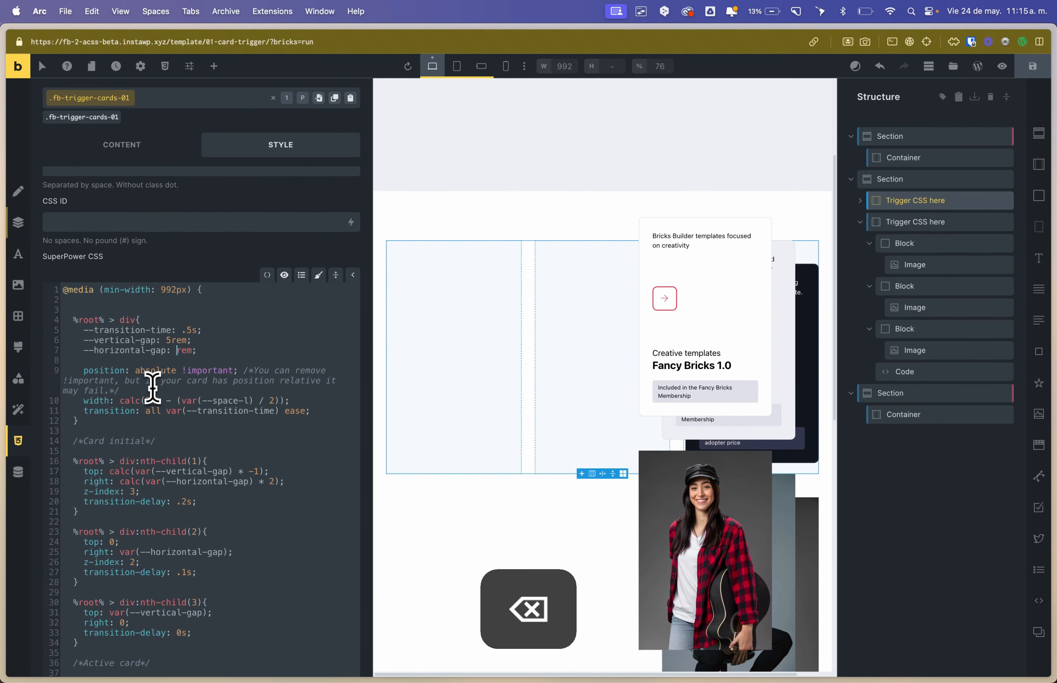
type("2")
key("BackSpace")
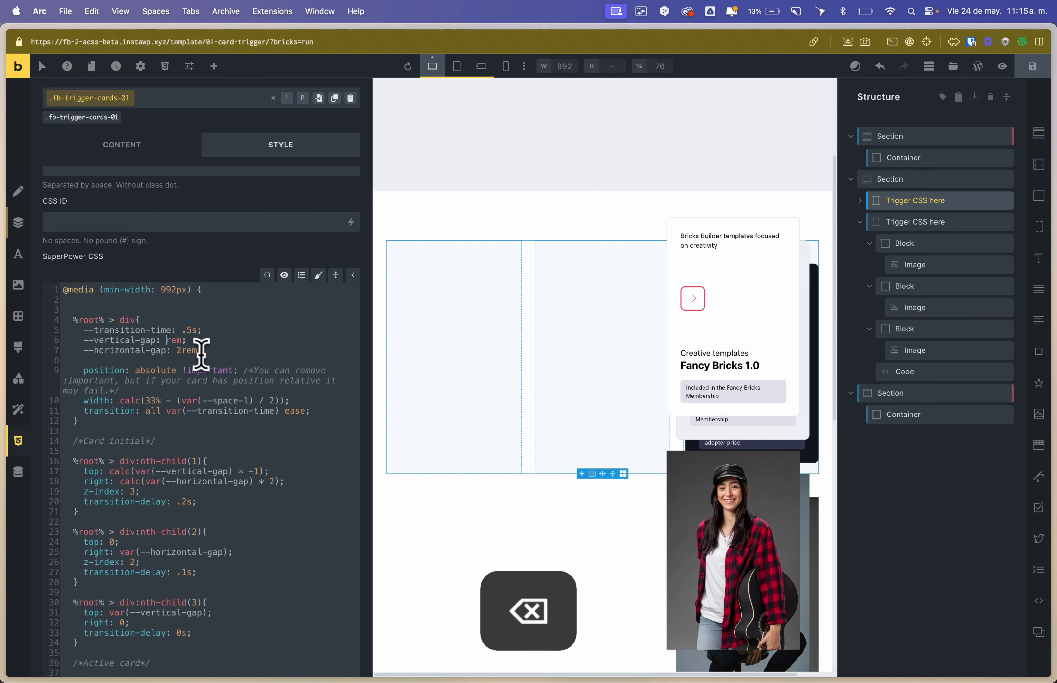
type("2")
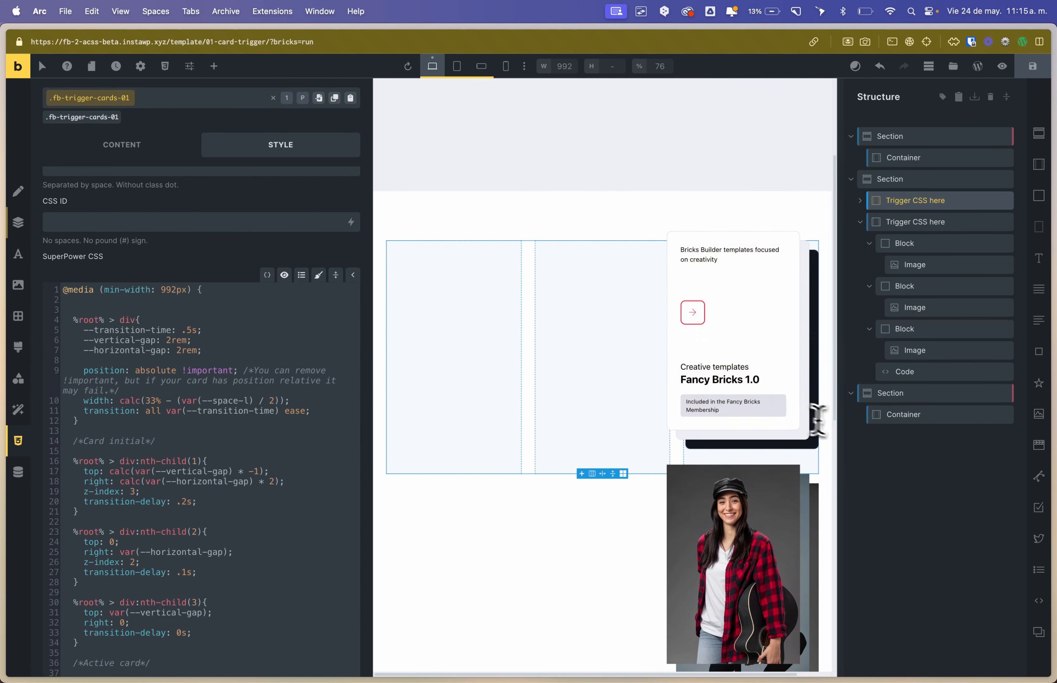
scroll(673, 397, "down", 2)
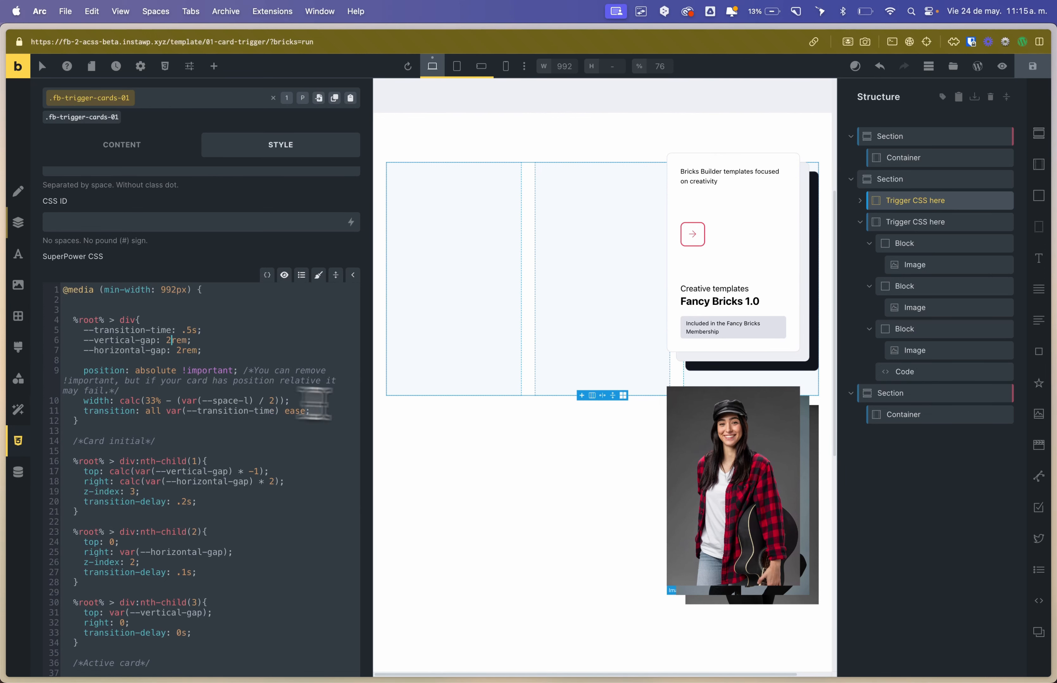
Inspect the child elements of both Trigger CSS here containers, collapsing each Card 04 in the first one
left_click(862, 223)
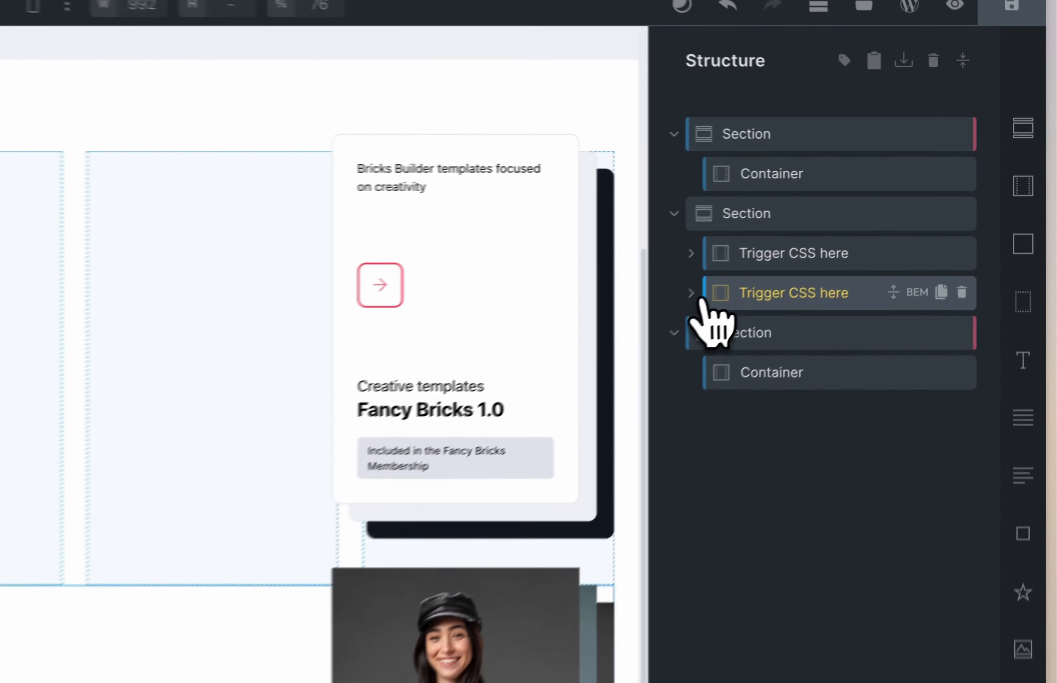
left_click(691, 294)
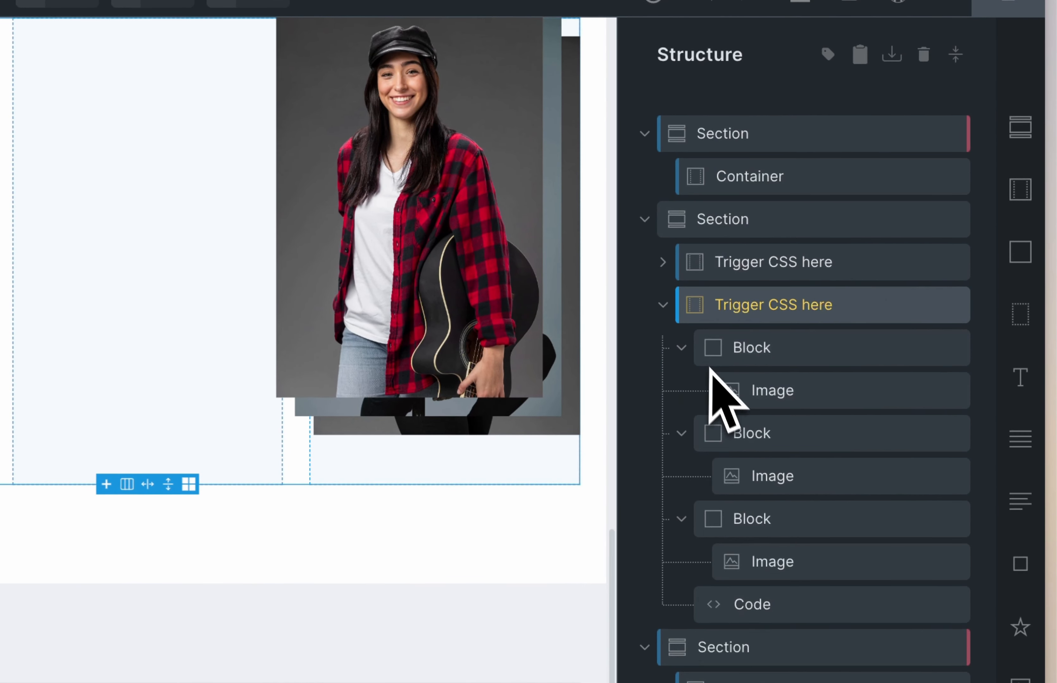
left_click(682, 348)
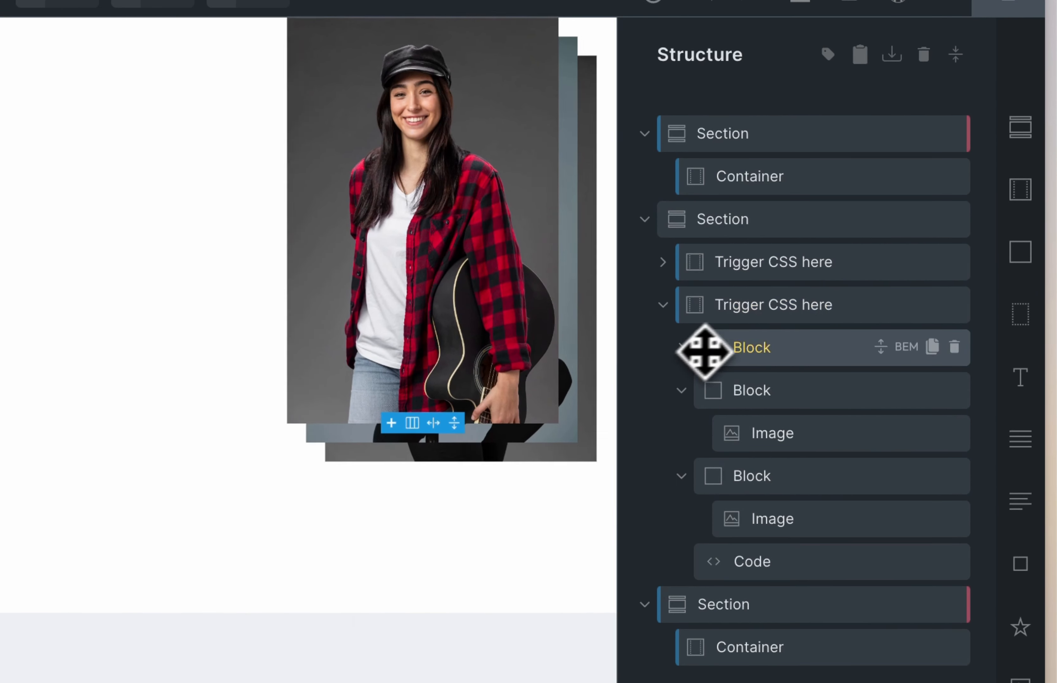
left_click(663, 262)
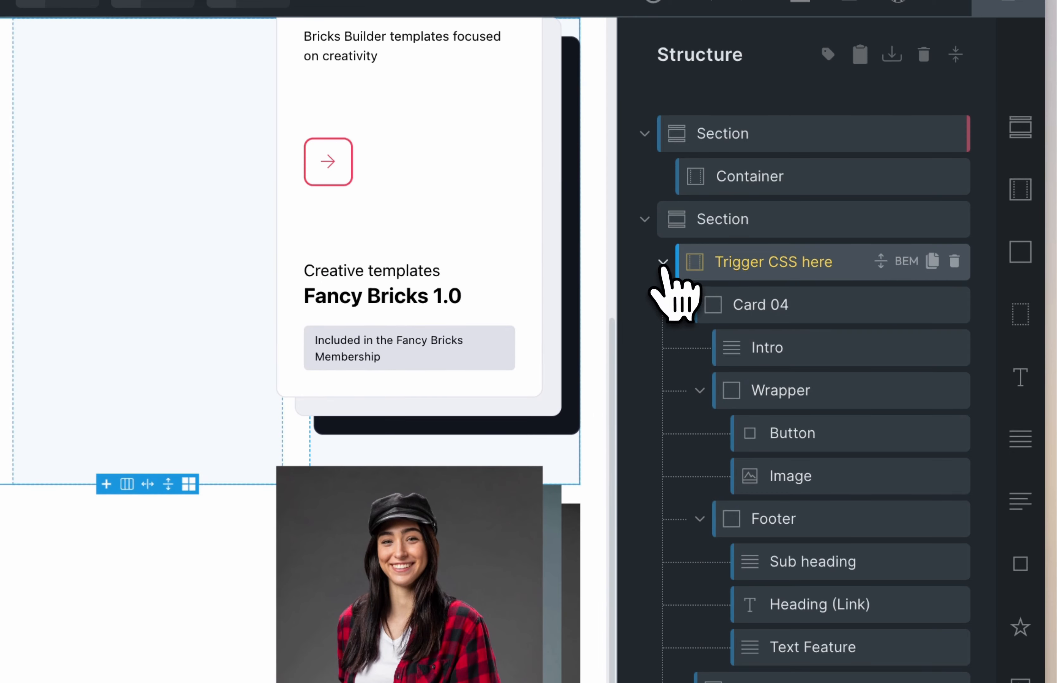
left_click(680, 305)
left_click(681, 348)
left_click(681, 390)
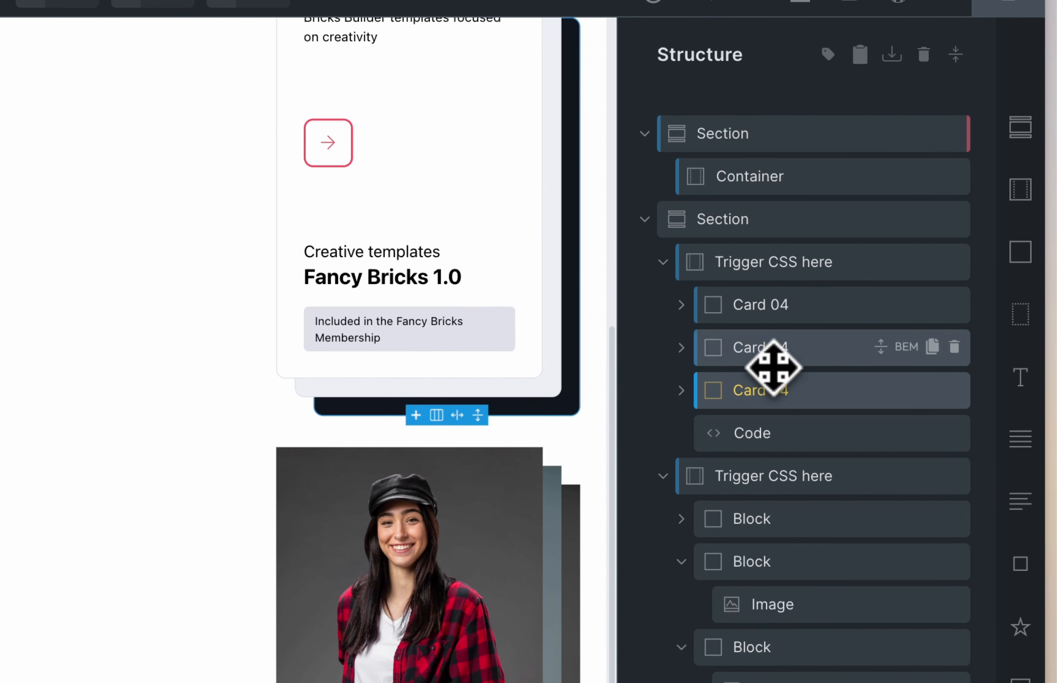
left_click(795, 266)
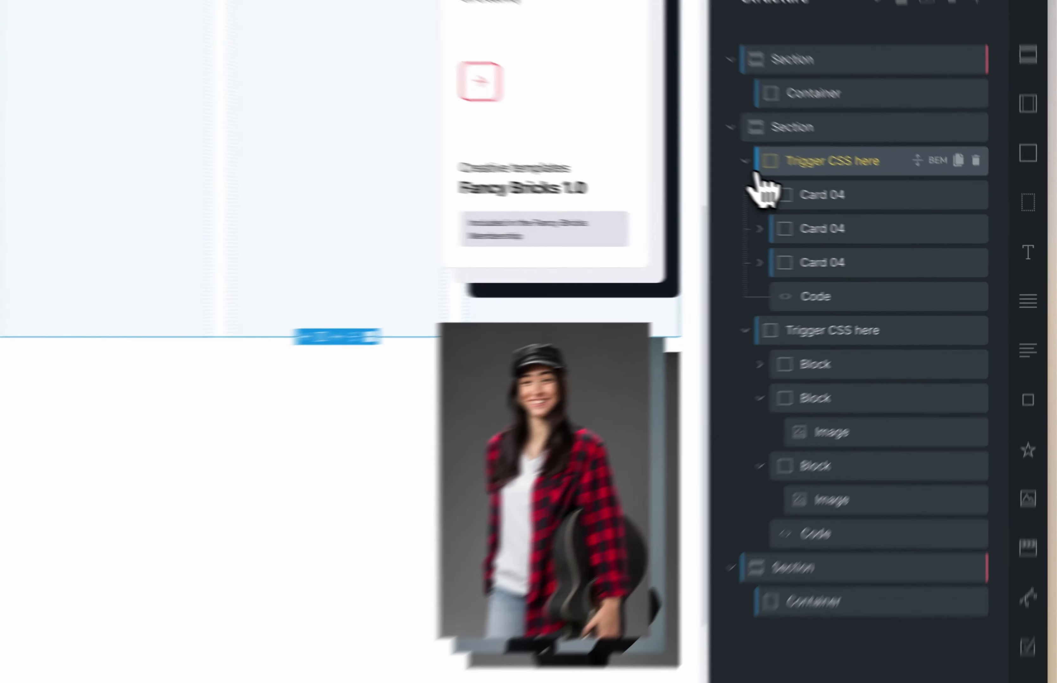
Delete the Trigger CSS here container with the image blocks and duplicate the one holding the cards
left_click(860, 201)
left_click(882, 222)
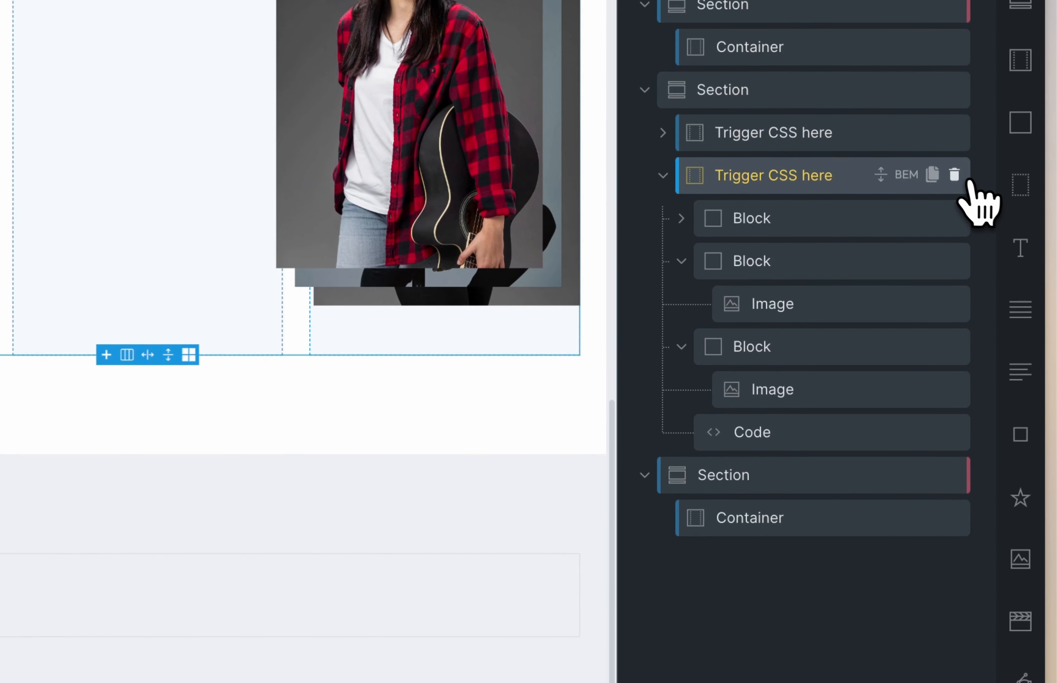
left_click(955, 176)
left_click(728, 141)
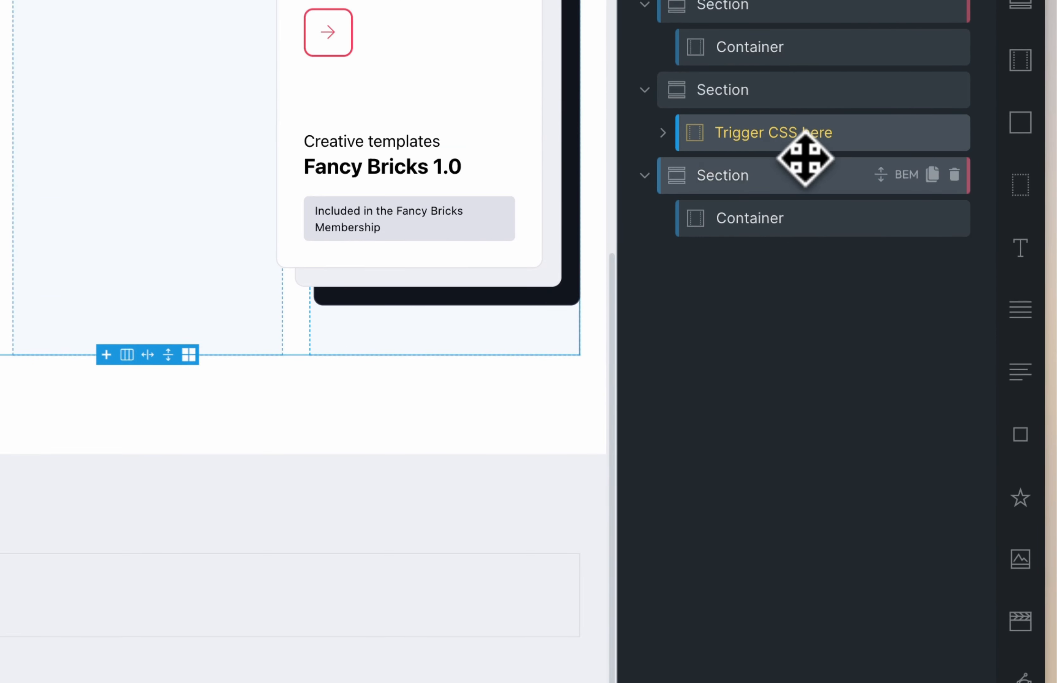
left_click(931, 132)
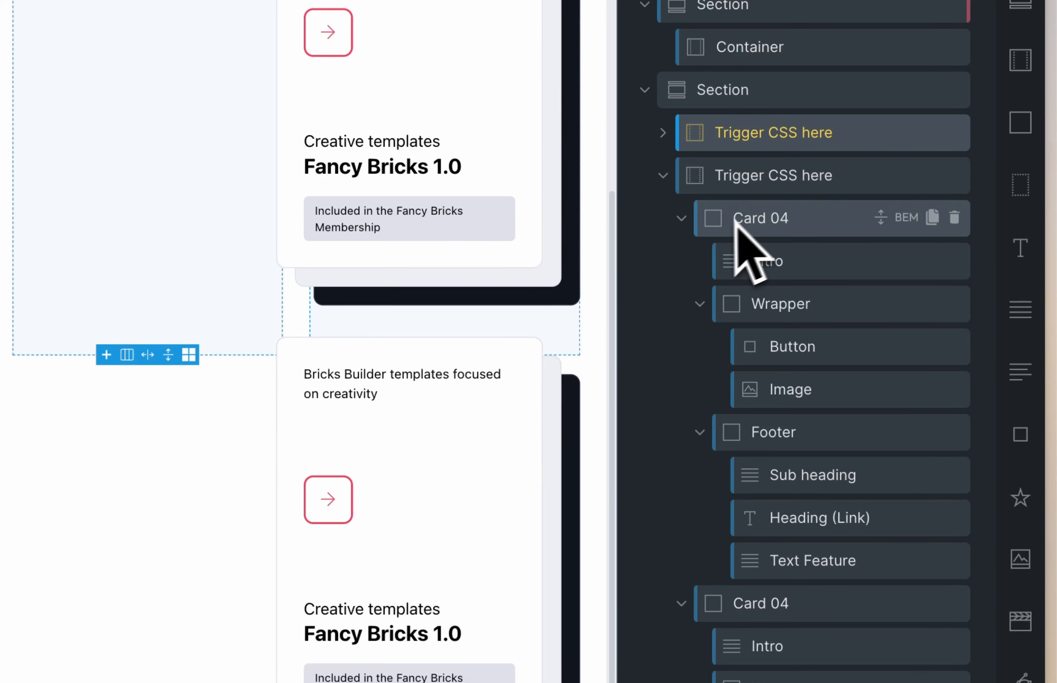
Delete the three Card 04 elements from the duplicated container, keeping its Code element, and select that container
left_click(682, 218)
left_click(682, 261)
left_click(683, 304)
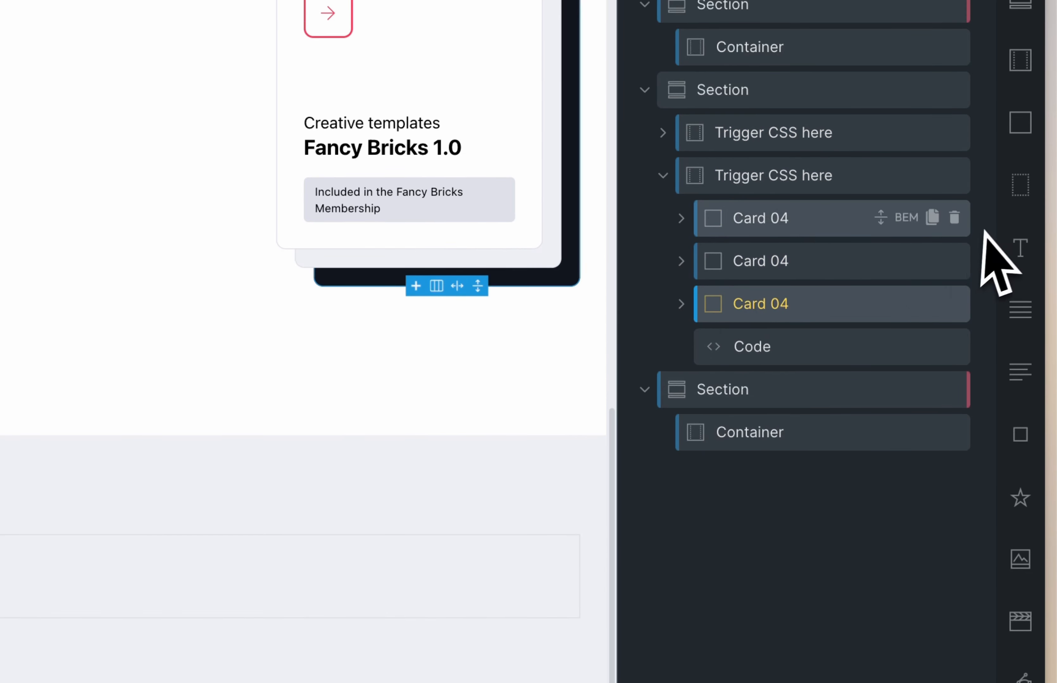
left_click(955, 218)
left_click(955, 218)
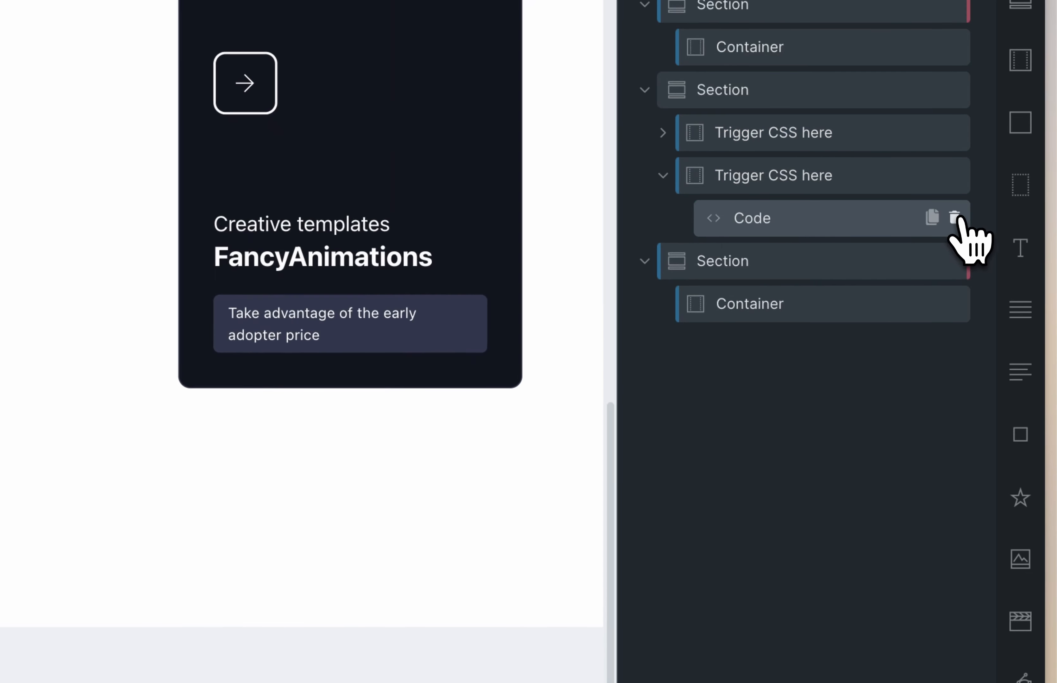
left_click(954, 218)
left_click(752, 186)
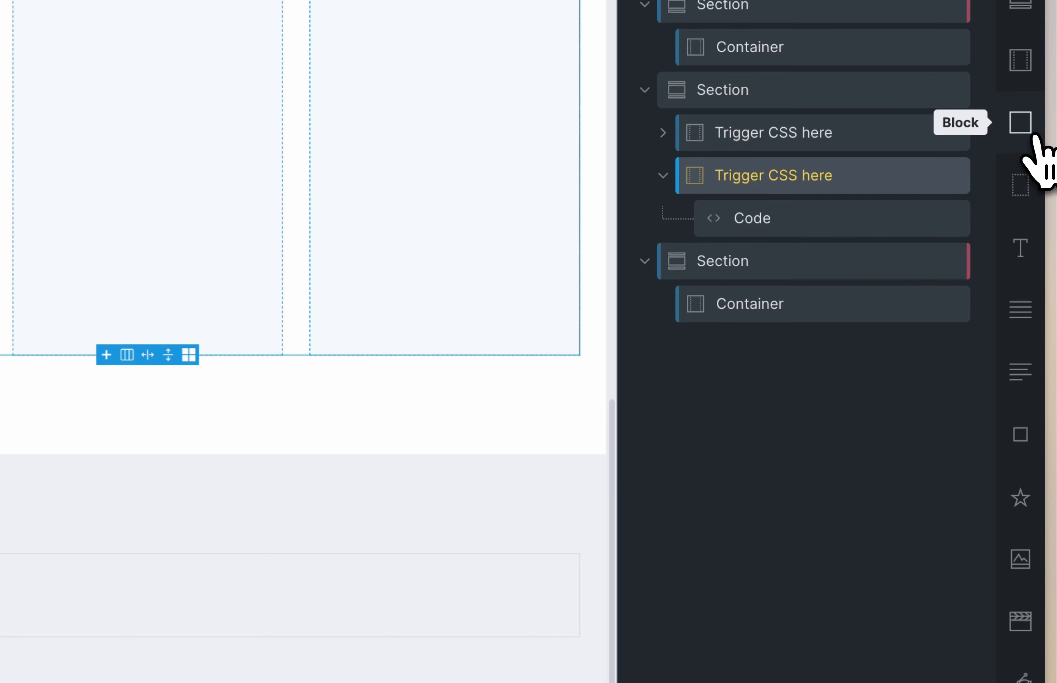
Add a Block above the Code element in the second Trigger CSS here container and nest an Image element inside it
left_click(1029, 126)
left_click_drag(728, 264, 778, 230)
left_click(765, 224)
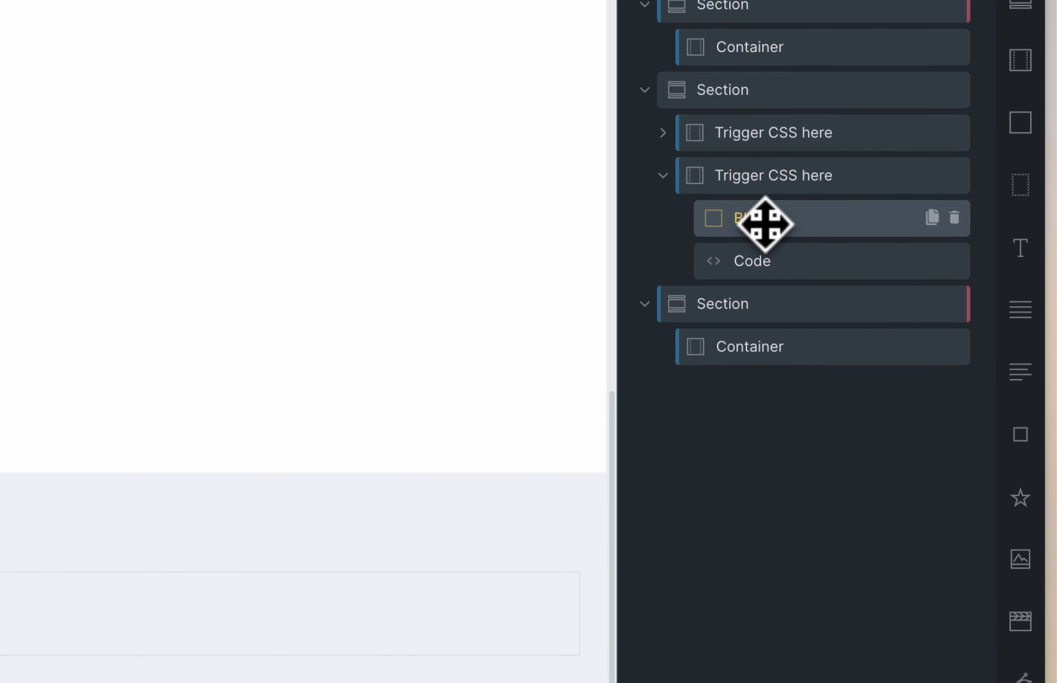
left_click_drag(1041, 555, 779, 269)
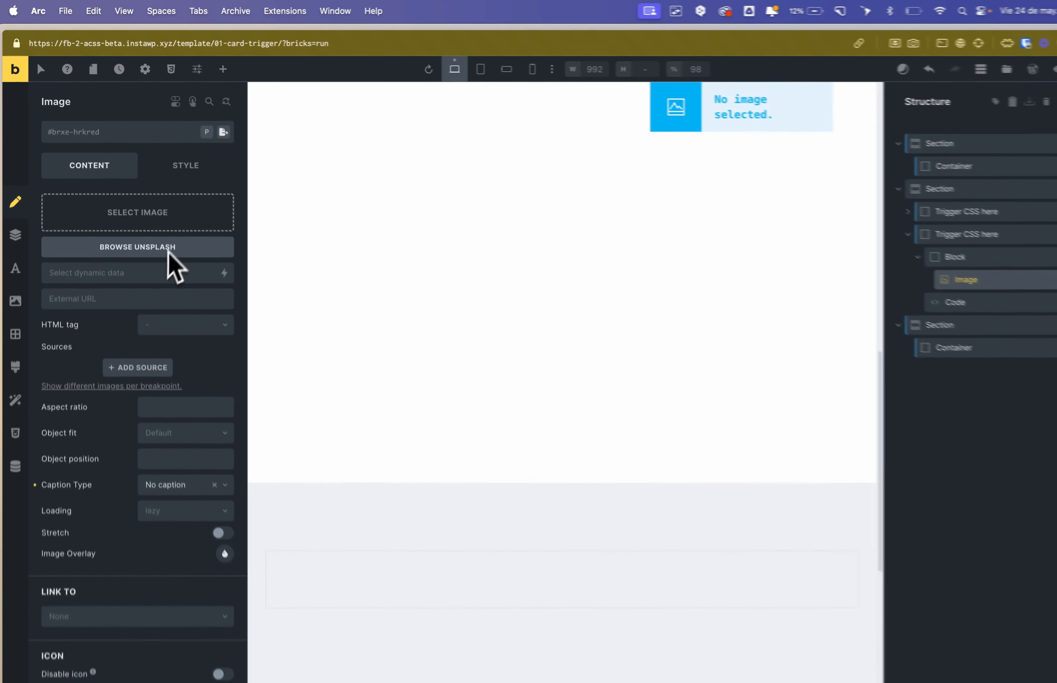
Insert the media library photo of the woman in the red plaid shirt and duplicate its Block twice
left_click(138, 213)
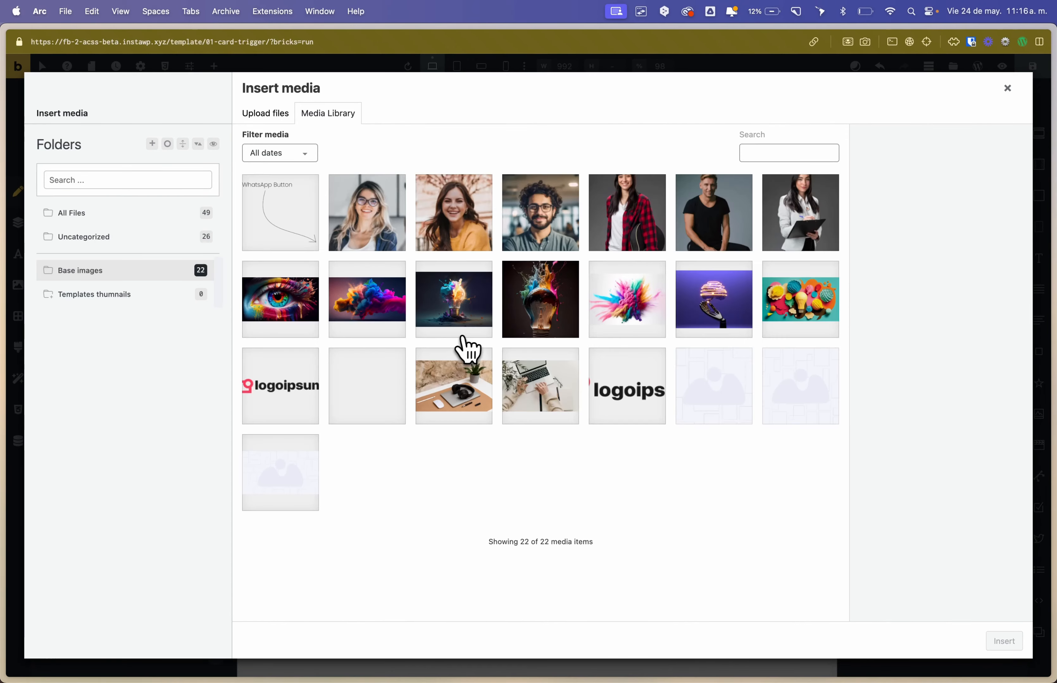
left_click(608, 243)
left_click(1004, 641)
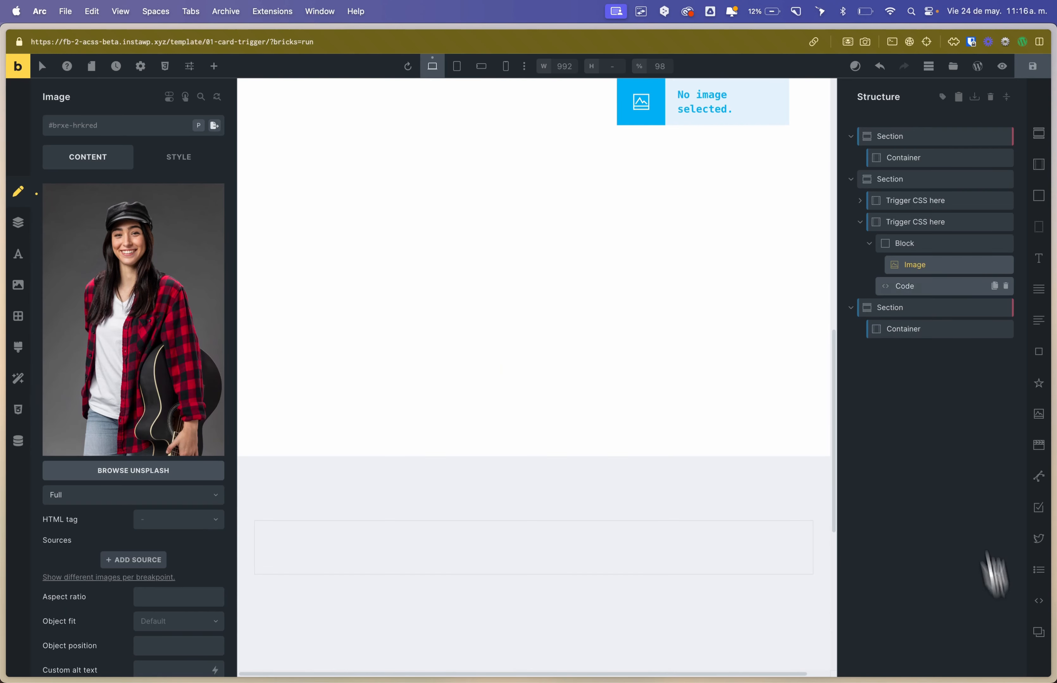
left_click(995, 243)
left_click(995, 244)
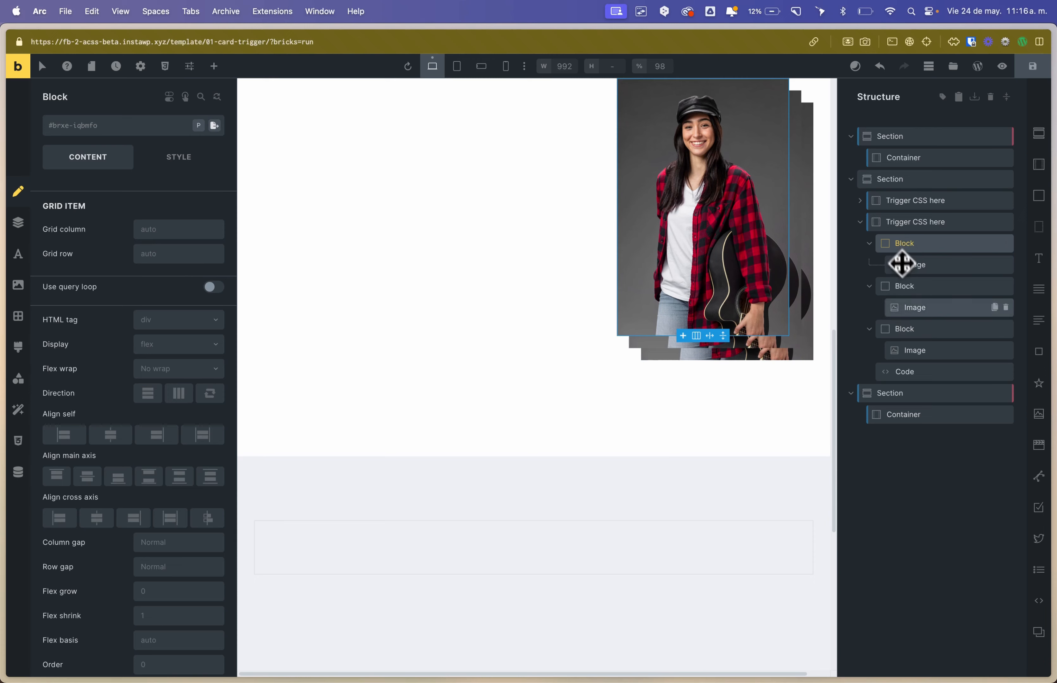
Replace the second Block's image with the media library photo of the man in the black T-shirt
left_click(916, 307)
left_click(201, 252)
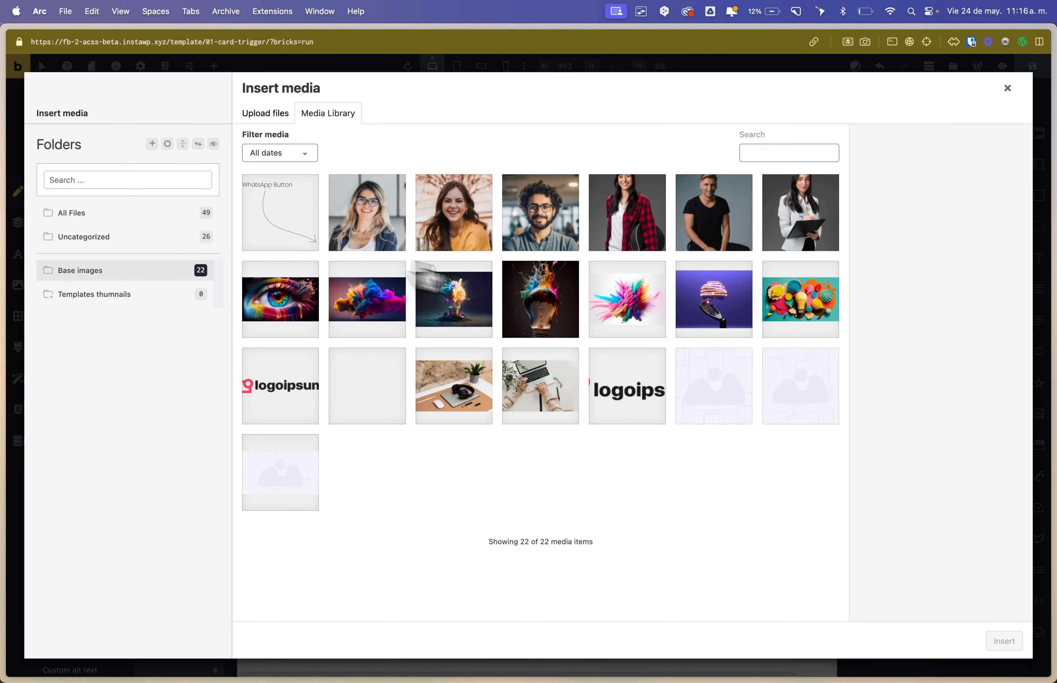
left_click(713, 213)
left_click(1002, 642)
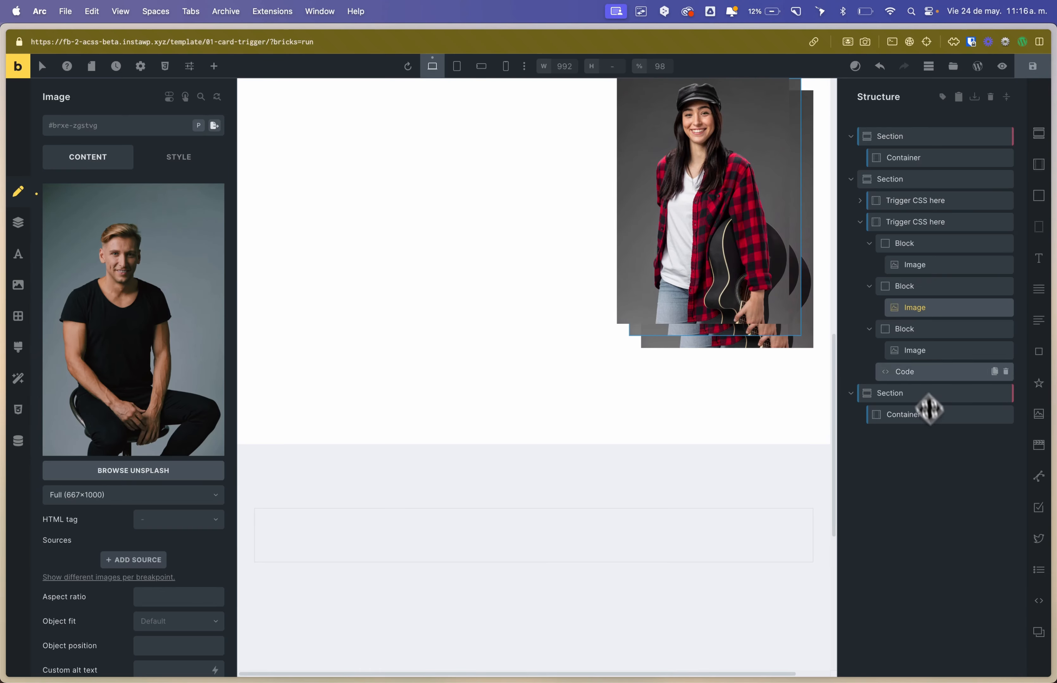
Replace the third Block's image with the media library photo of the woman holding a clipboard
left_click(915, 350)
left_click(221, 332)
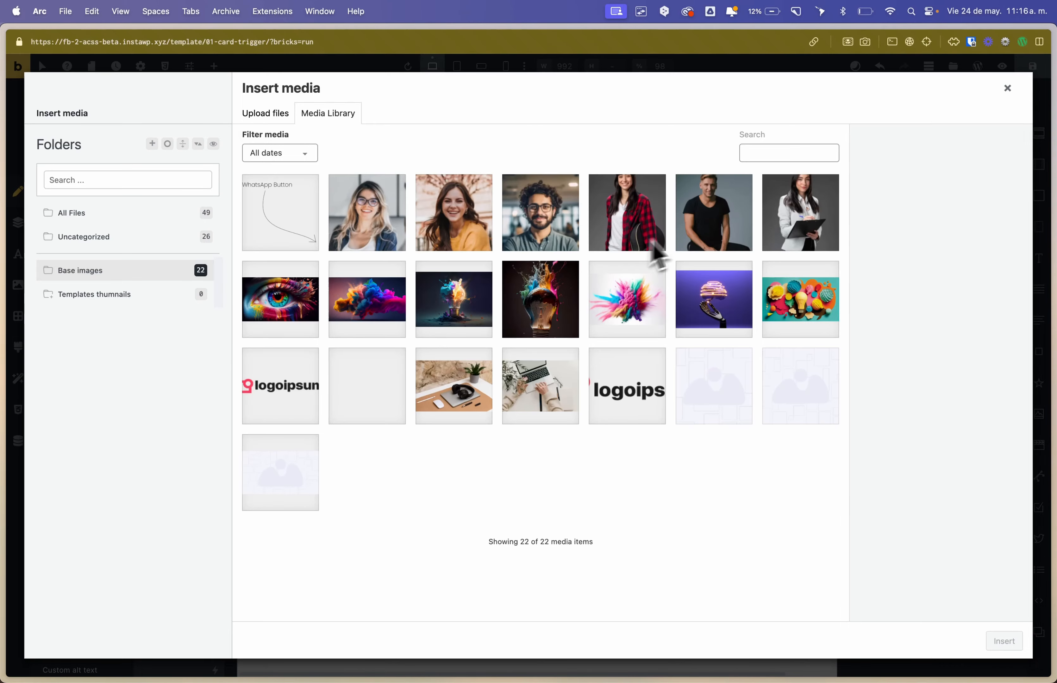
left_click(830, 243)
left_click(1005, 641)
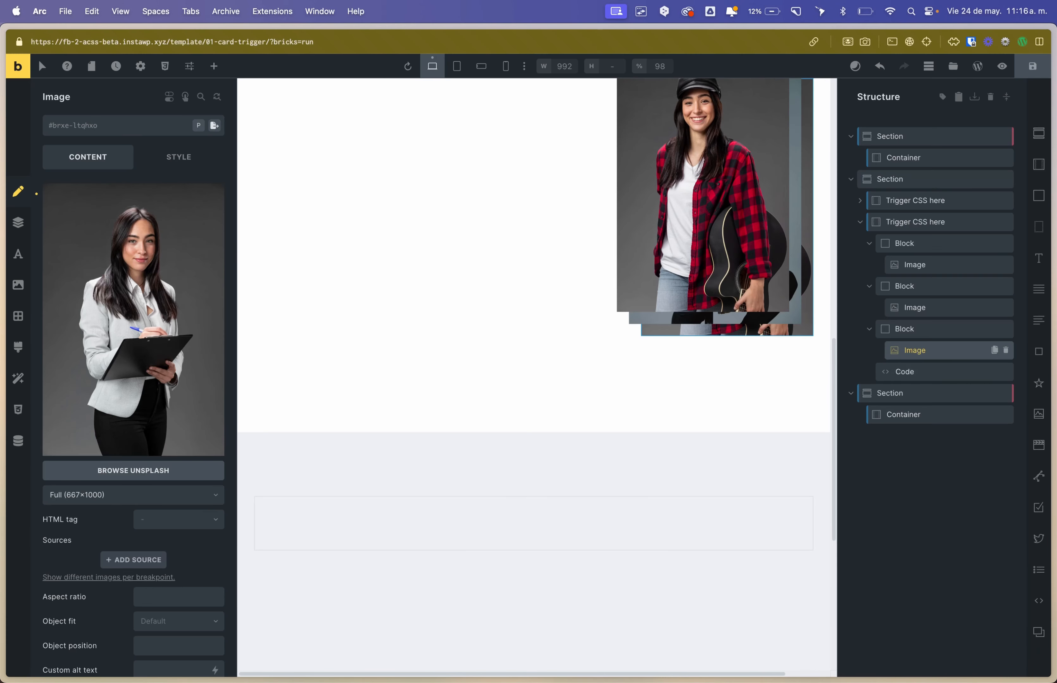
Save the template and check the scroll behaviour of the three image blocks on the reloaded preview page
left_click(908, 224)
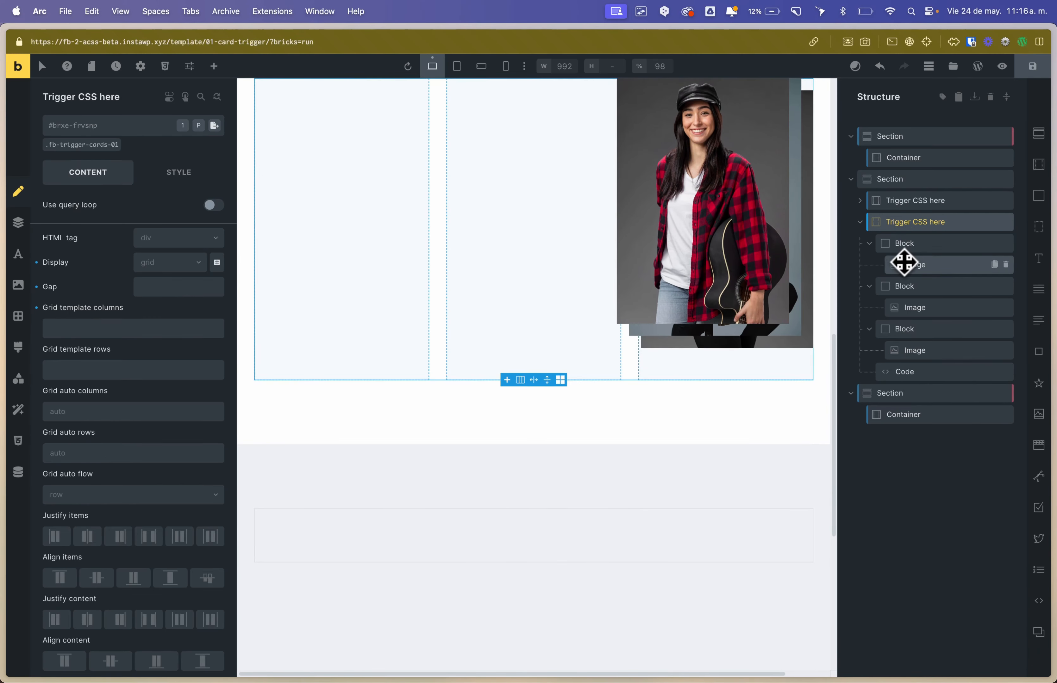
left_click(922, 243)
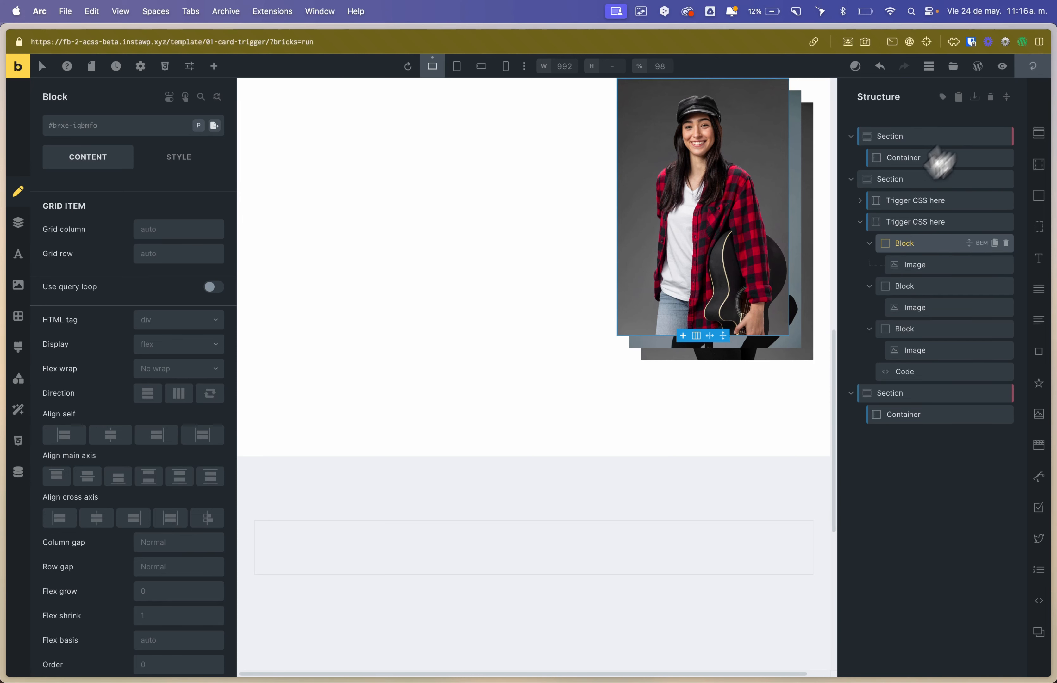
key("ctrl+Tab")
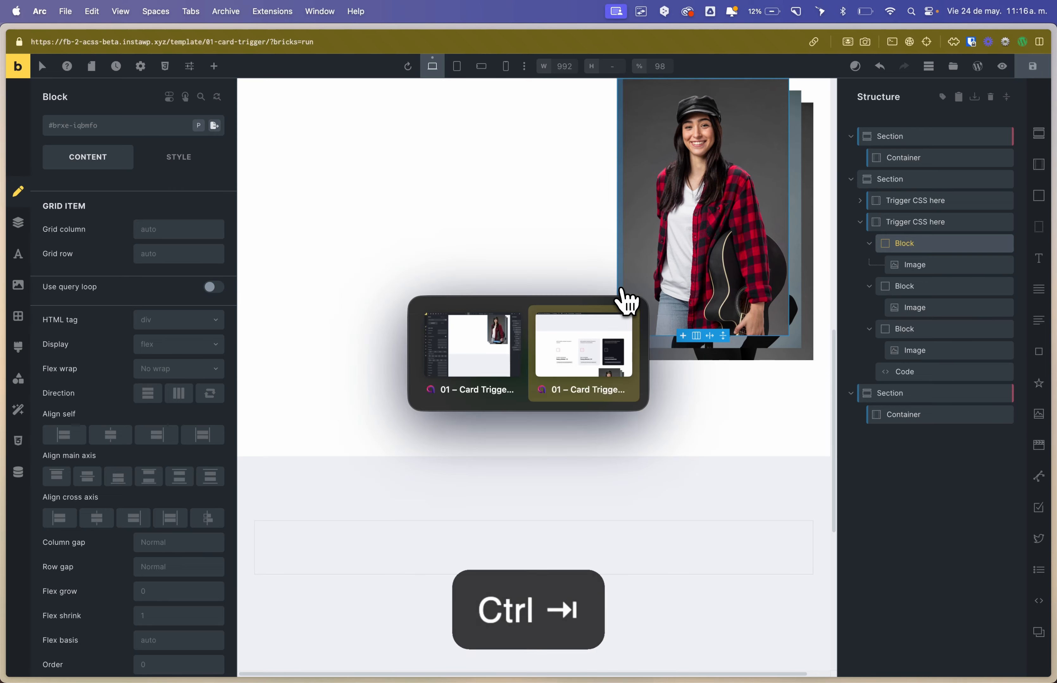
key("super+r")
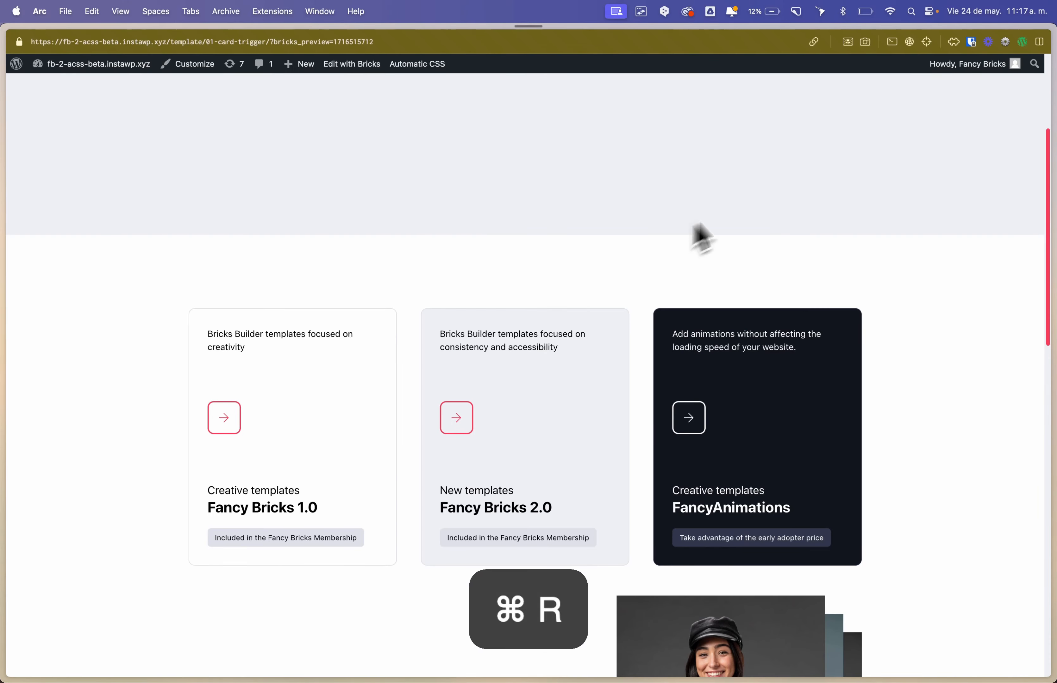
scroll(983, 222, "down", 7)
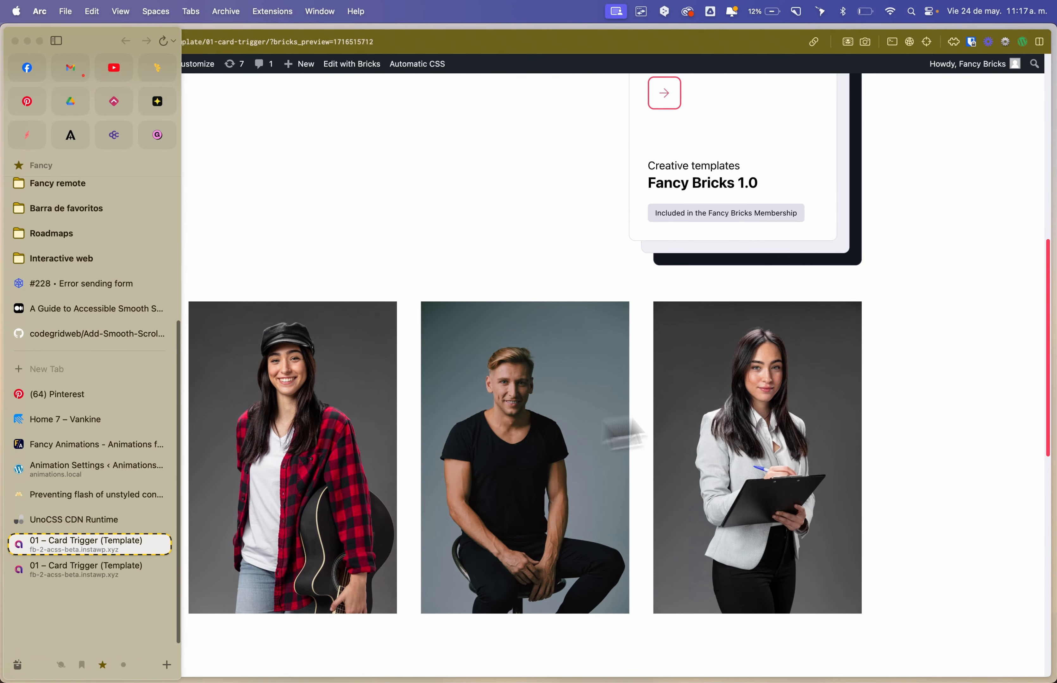
scroll(925, 402, "up", 4)
scroll(965, 339, "down", 5)
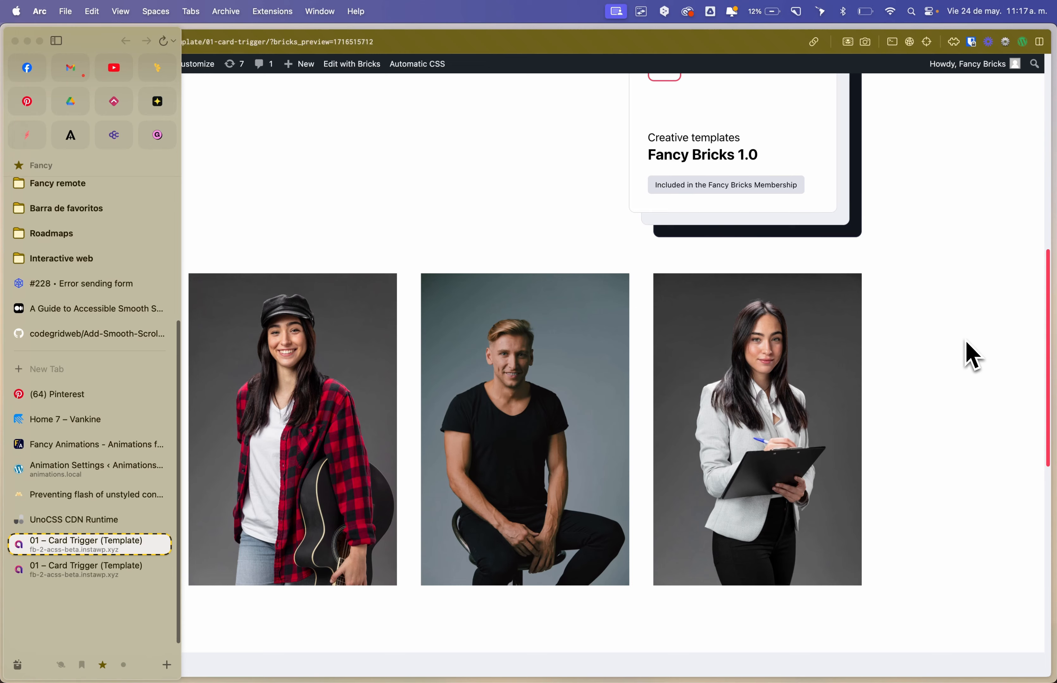
Return to the builder, collapse the three image Blocks and expand the first Trigger CSS here container to examine its children
key("ctrl+Tab")
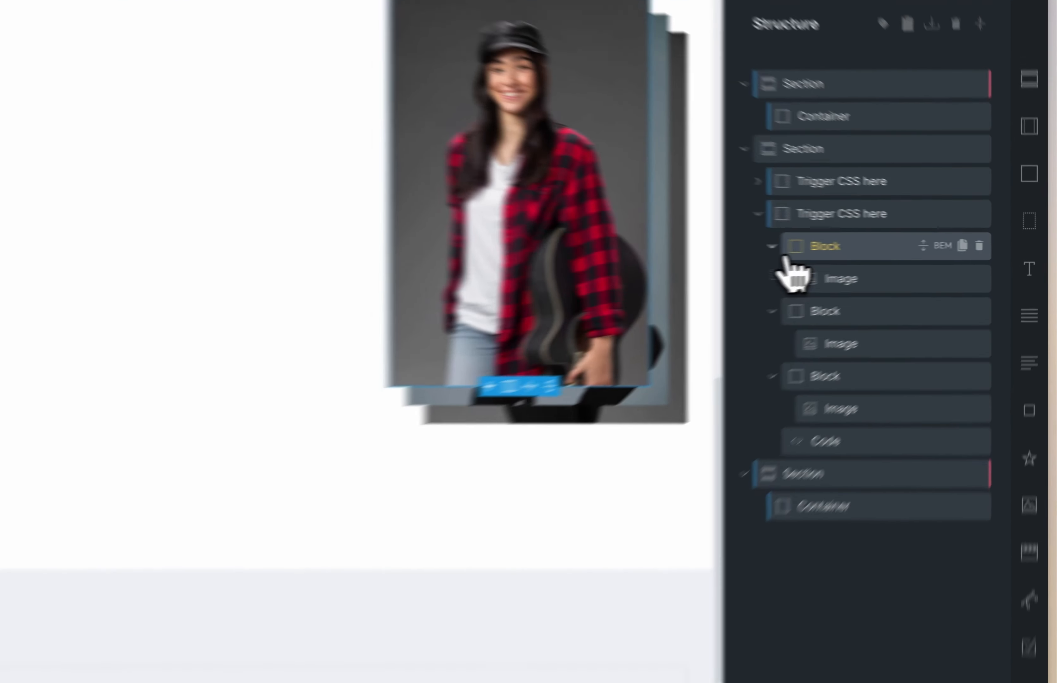
left_click(869, 244)
left_click(689, 291)
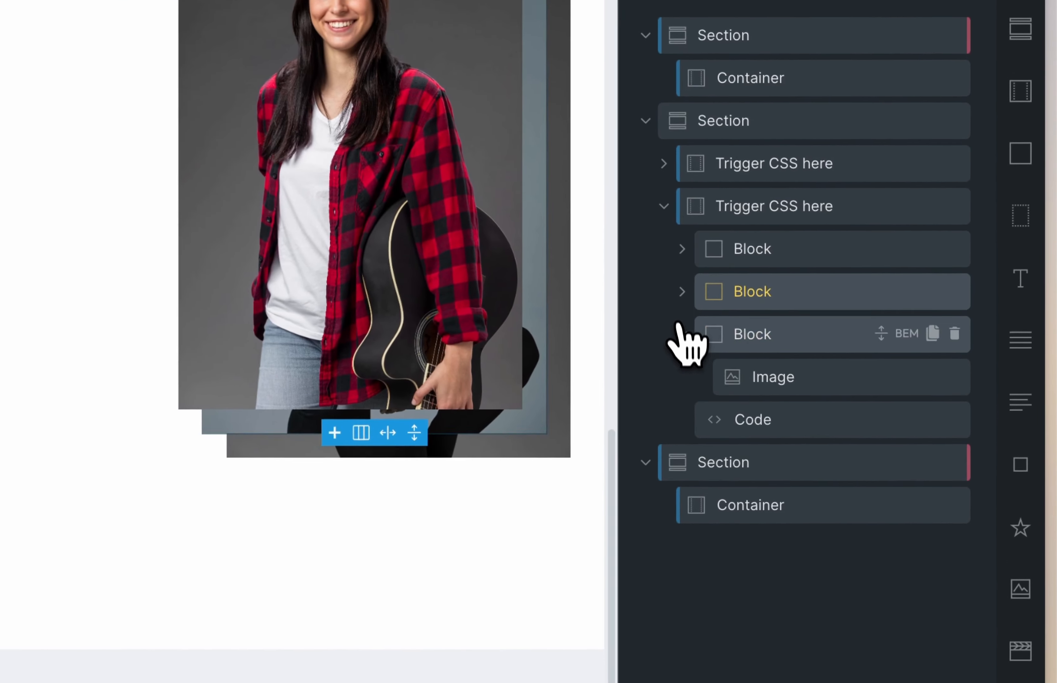
left_click(689, 330)
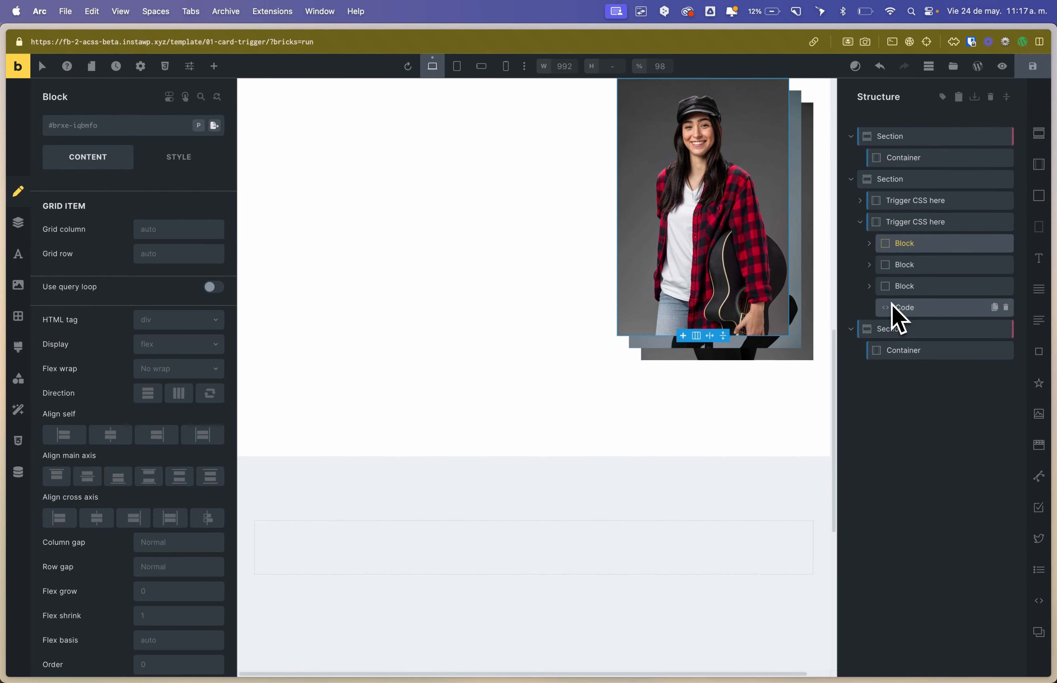
scroll(594, 396, "up", 5)
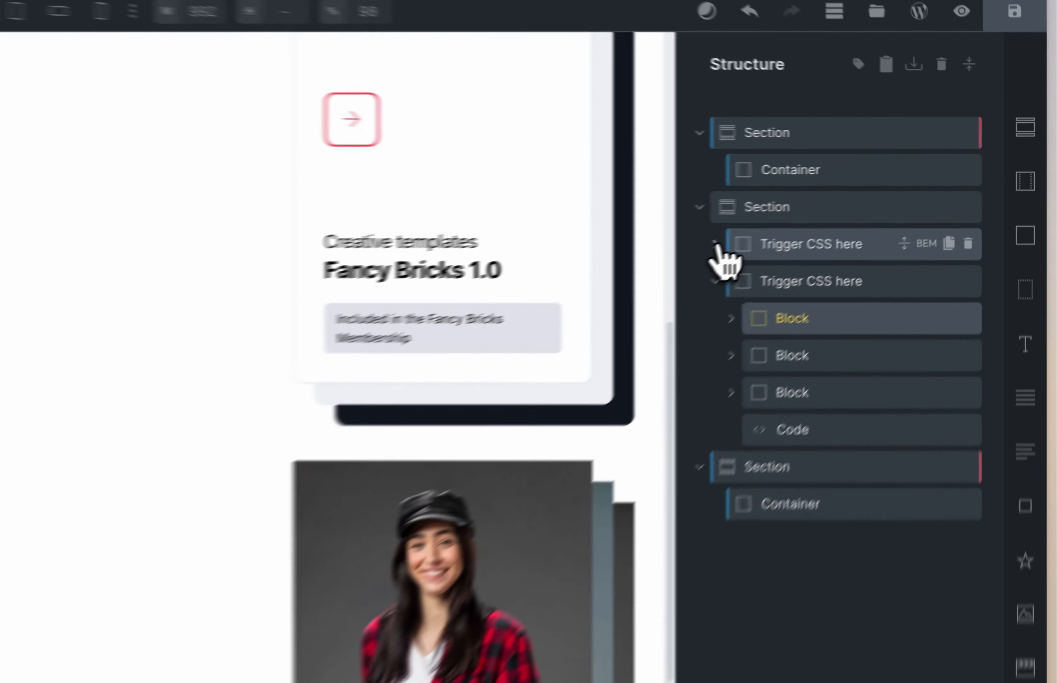
left_click(863, 201)
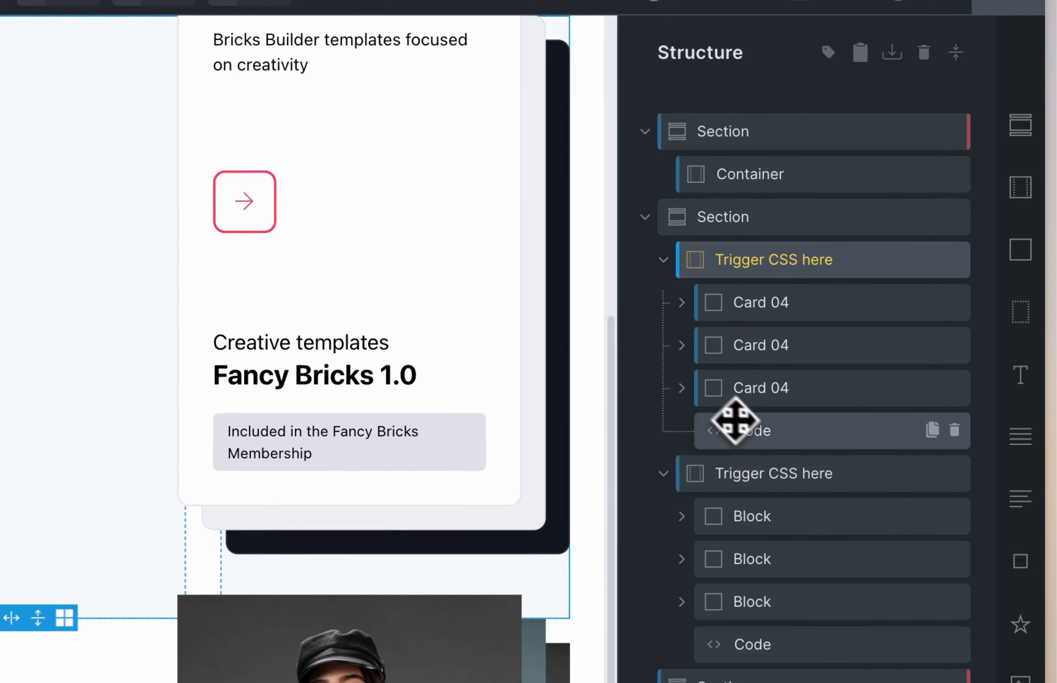
Set FBtriggerCards to 100 in the first container's Code element, sign the code and switch to the preview page
left_click(908, 287)
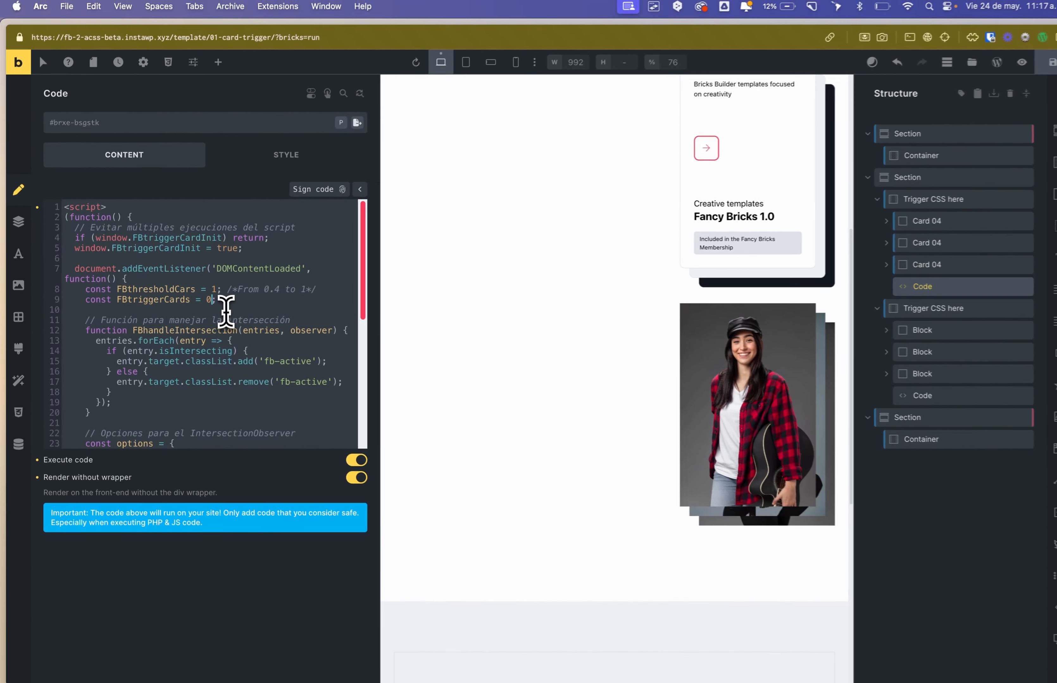
key("BackSpace")
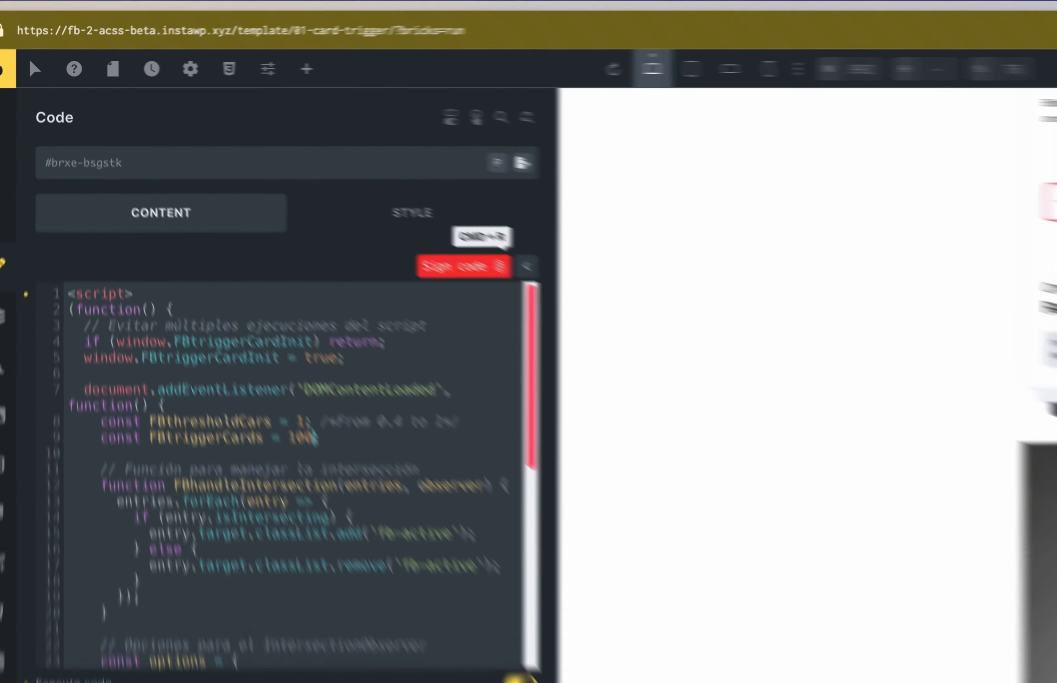
left_click(298, 194)
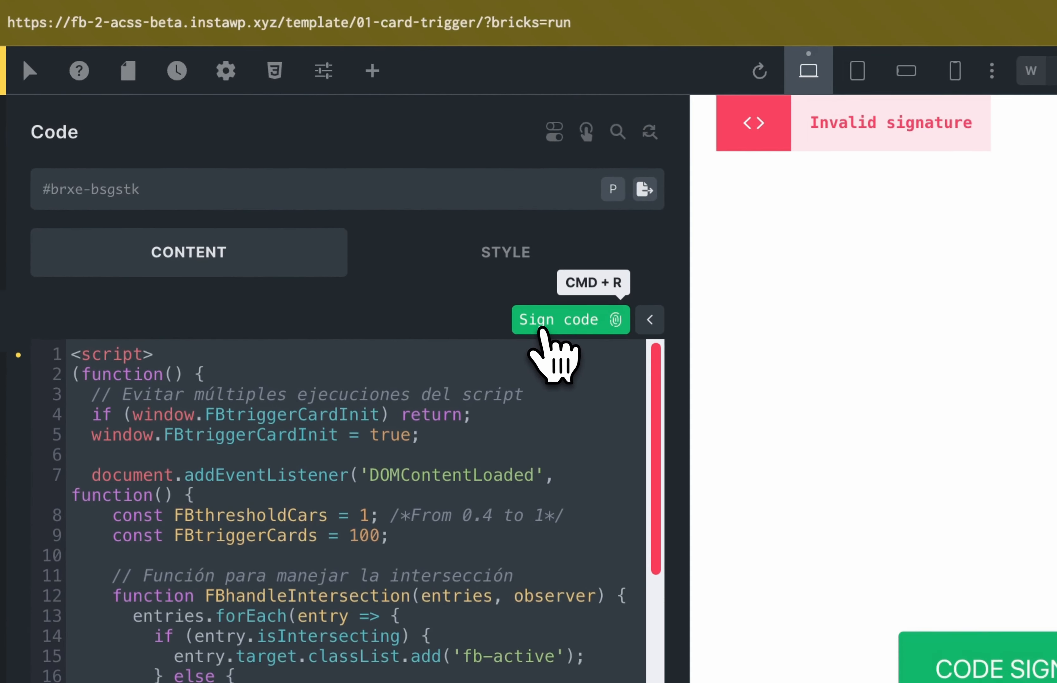
key("ctrl+Tab")
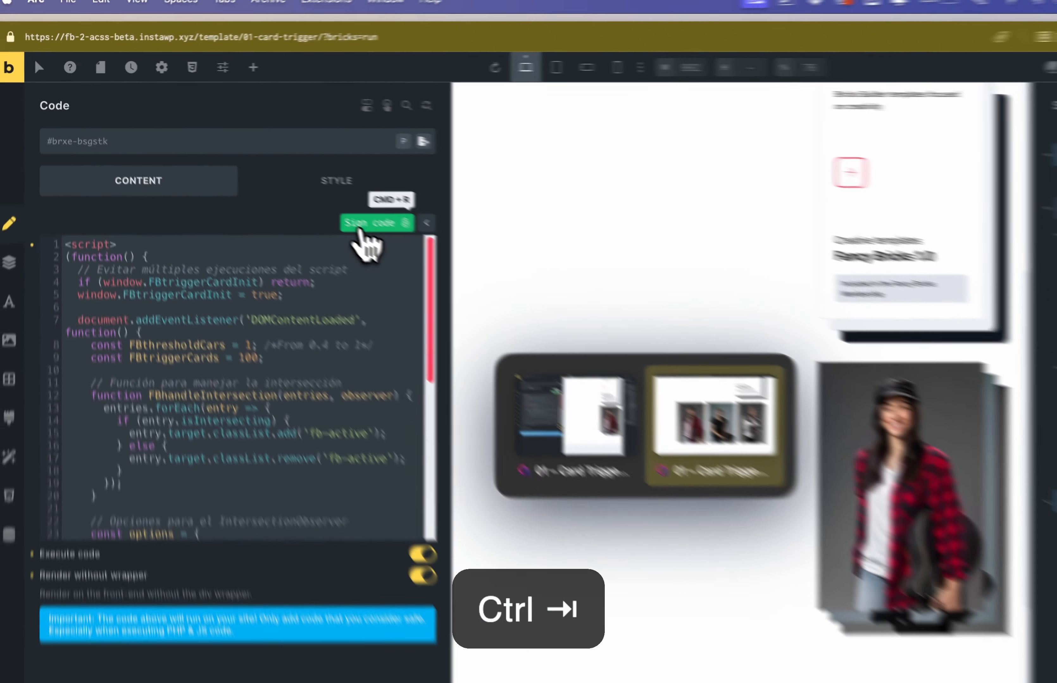
Return to the builder and delete the Code element from the container holding the Card 04 elements
key("ctrl+Tab")
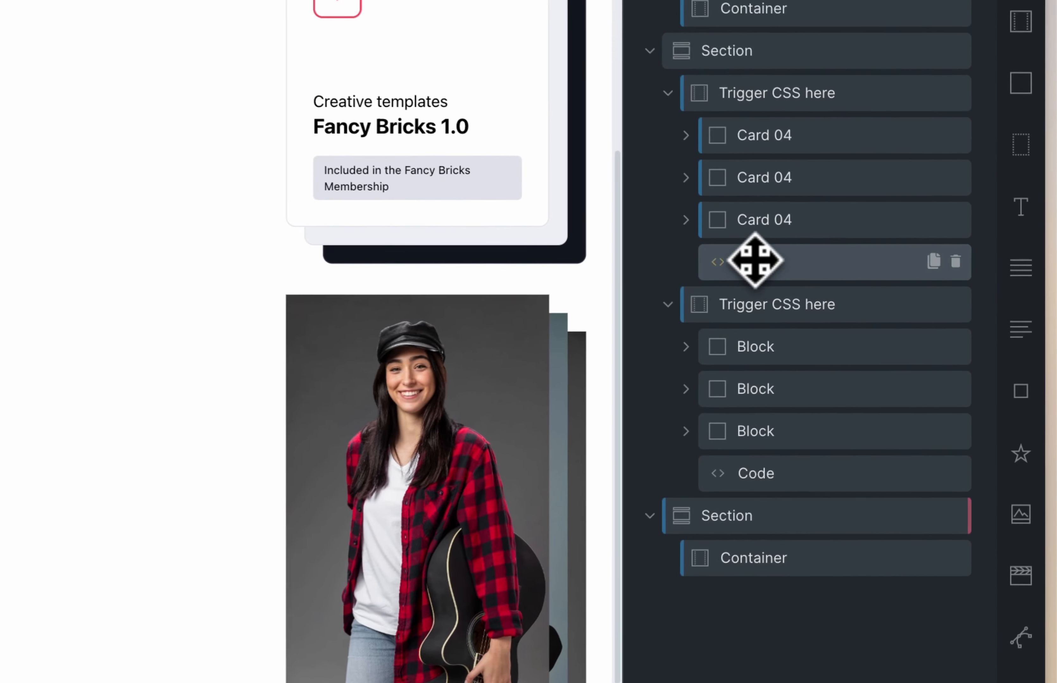
left_click_drag(755, 262, 755, 262)
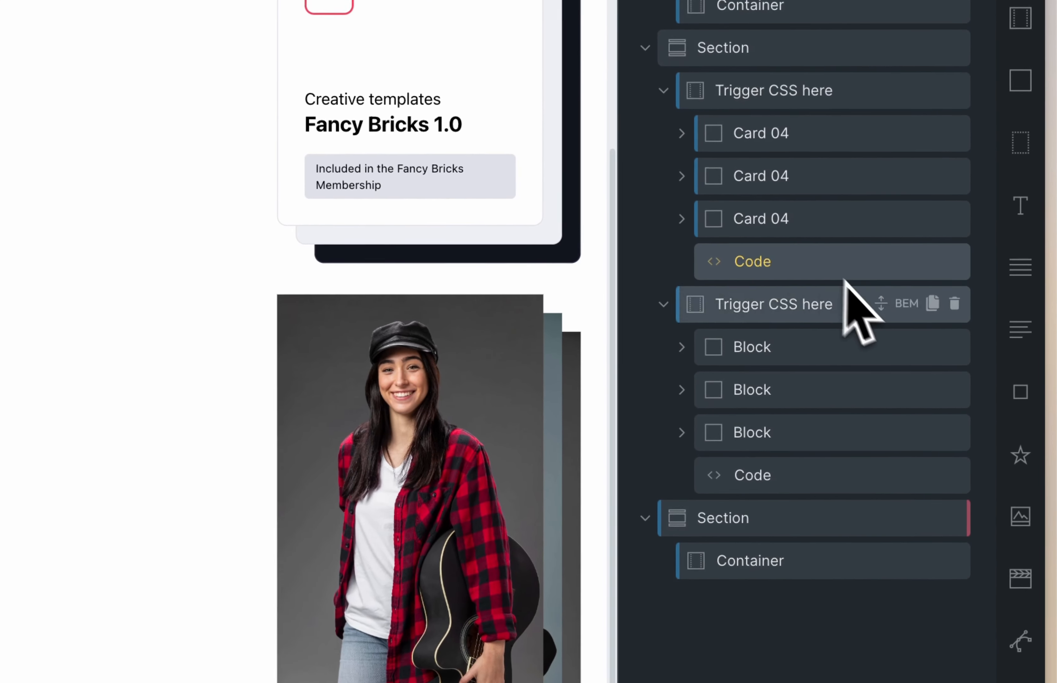
left_click(955, 262)
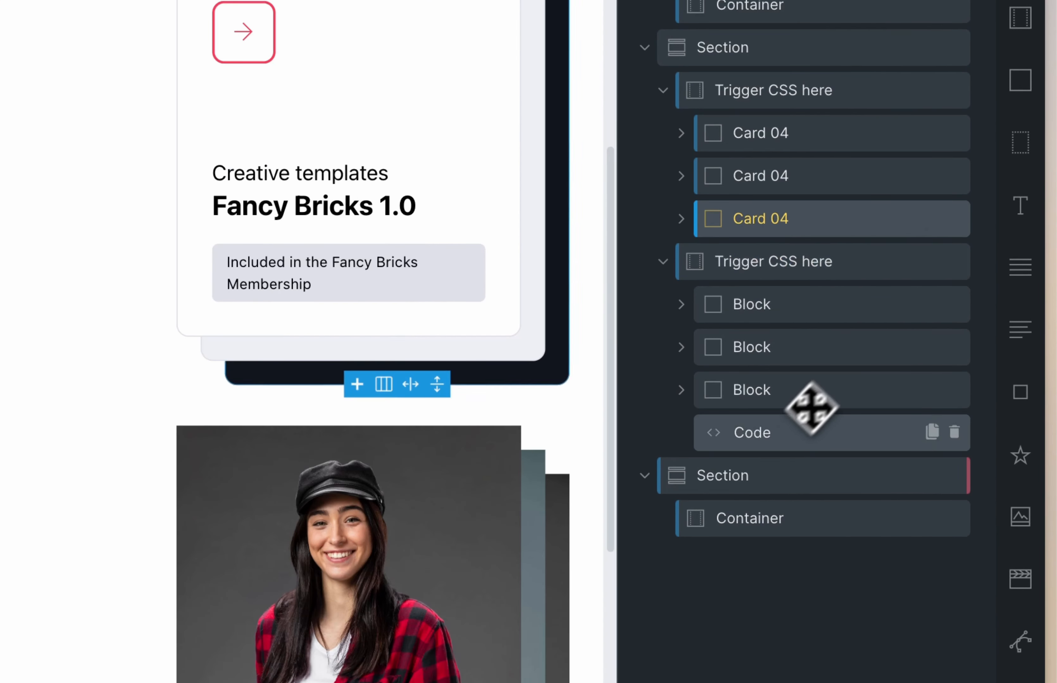
Set FBtriggerCards to 200 in the remaining Code element, sign the code and save the template
left_click(777, 435)
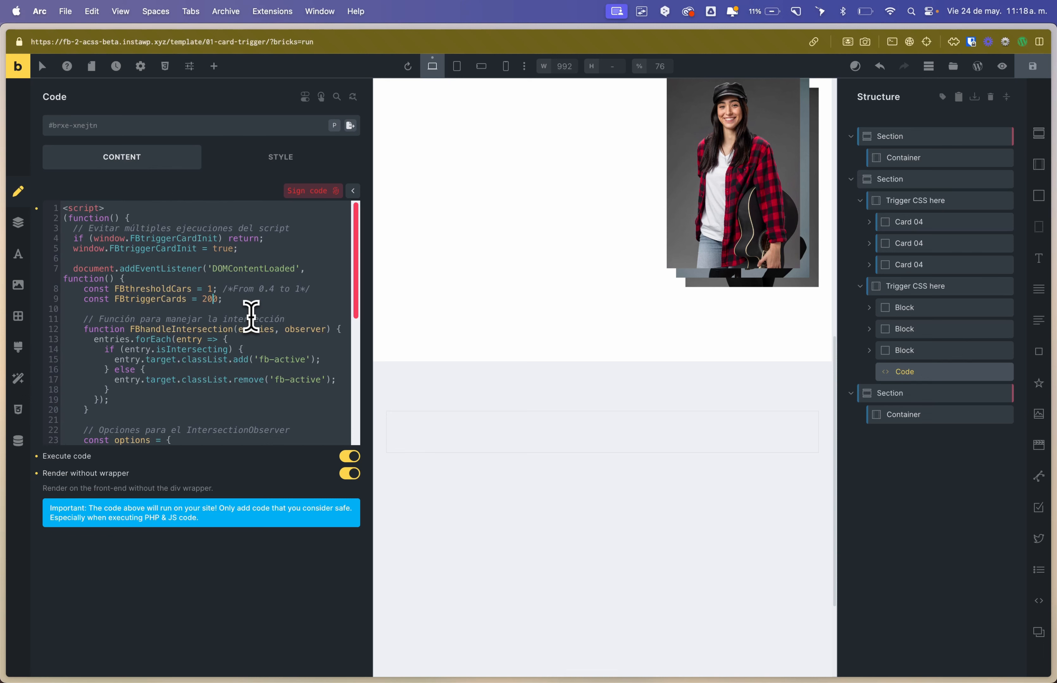
left_click(317, 191)
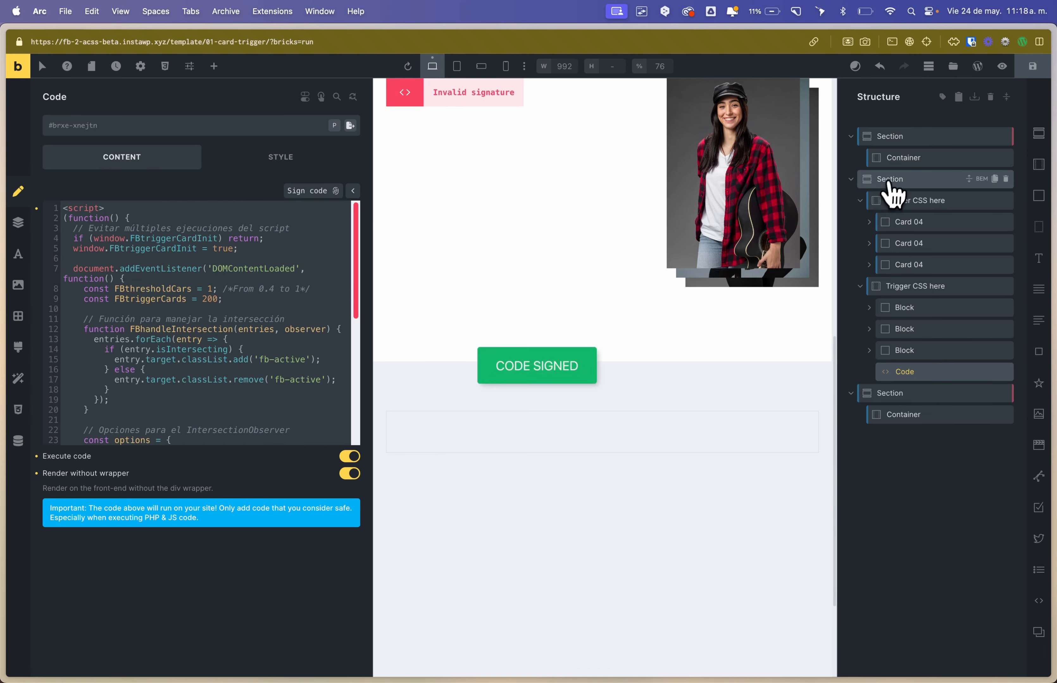
left_click(1032, 71)
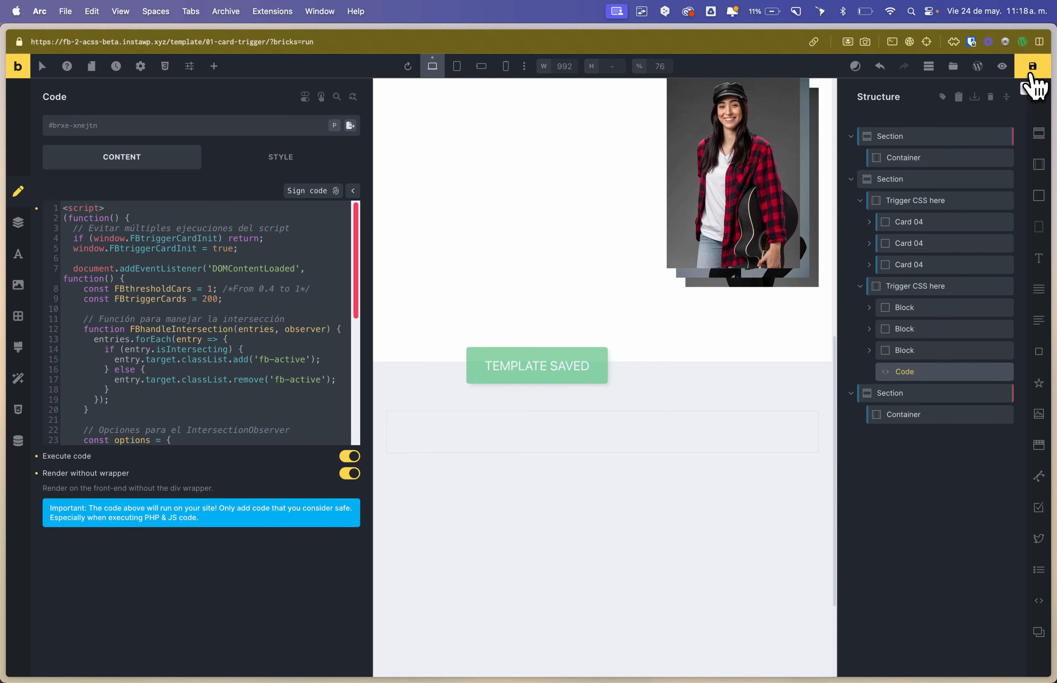
Reload the preview page and examine at which scroll position the cards and the image blocks spread out
key("ctrl+Tab")
key("super+r")
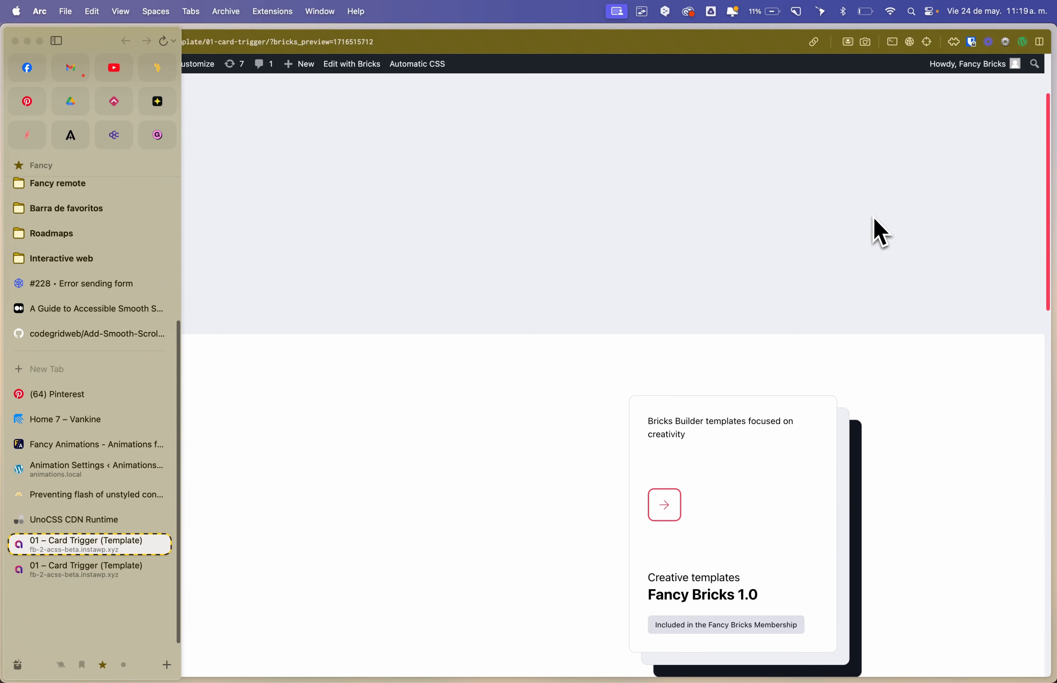
key("super+r")
left_click_drag(1047, 200, 1014, 262)
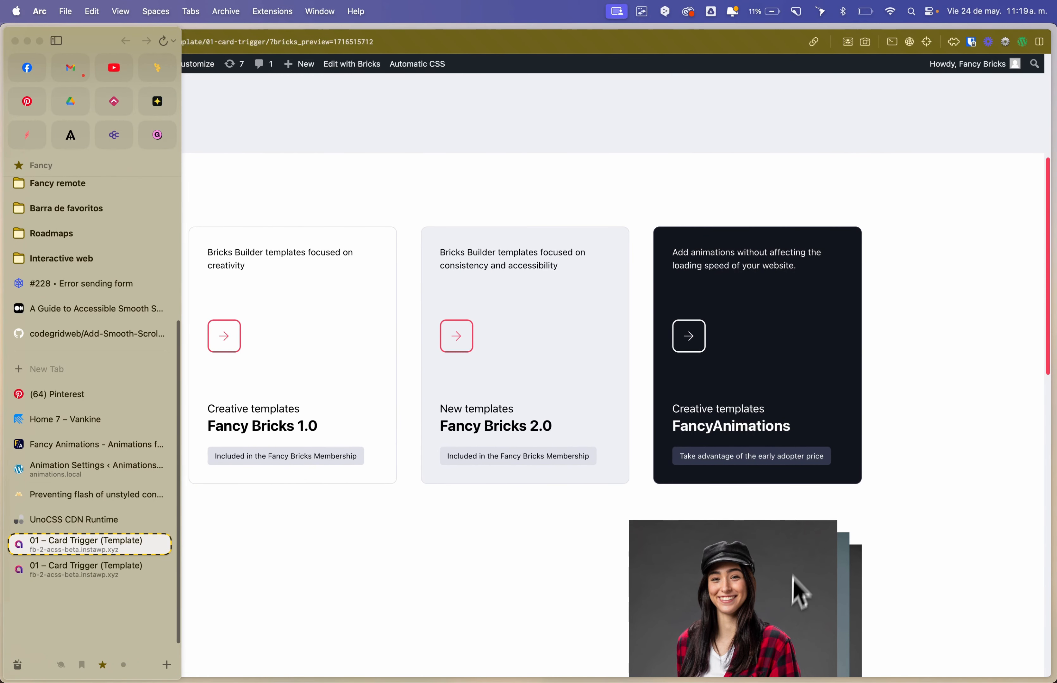
mouse_move(1048, 316)
left_mouse_down()
mouse_move(1052, 358)
mouse_move(1040, 267)
mouse_move(1042, 333)
mouse_move(1044, 278)
mouse_move(1045, 323)
left_mouse_up()
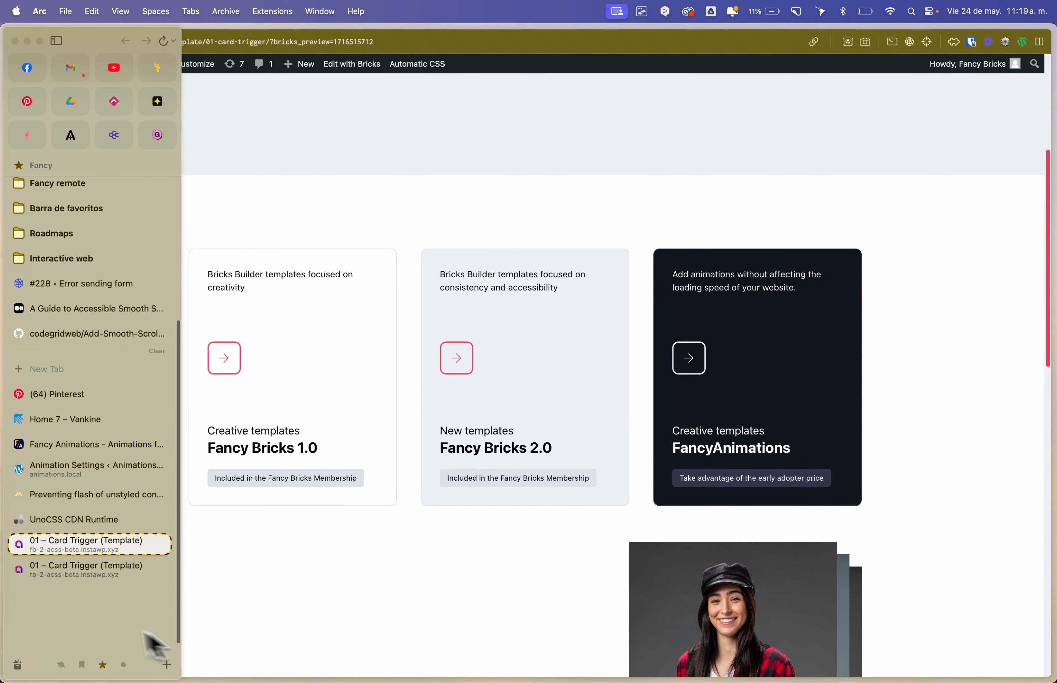
Return to the builder and set FBtriggerCards to 0 and FBthresholdCars to .5 in the Code element
left_click(68, 573)
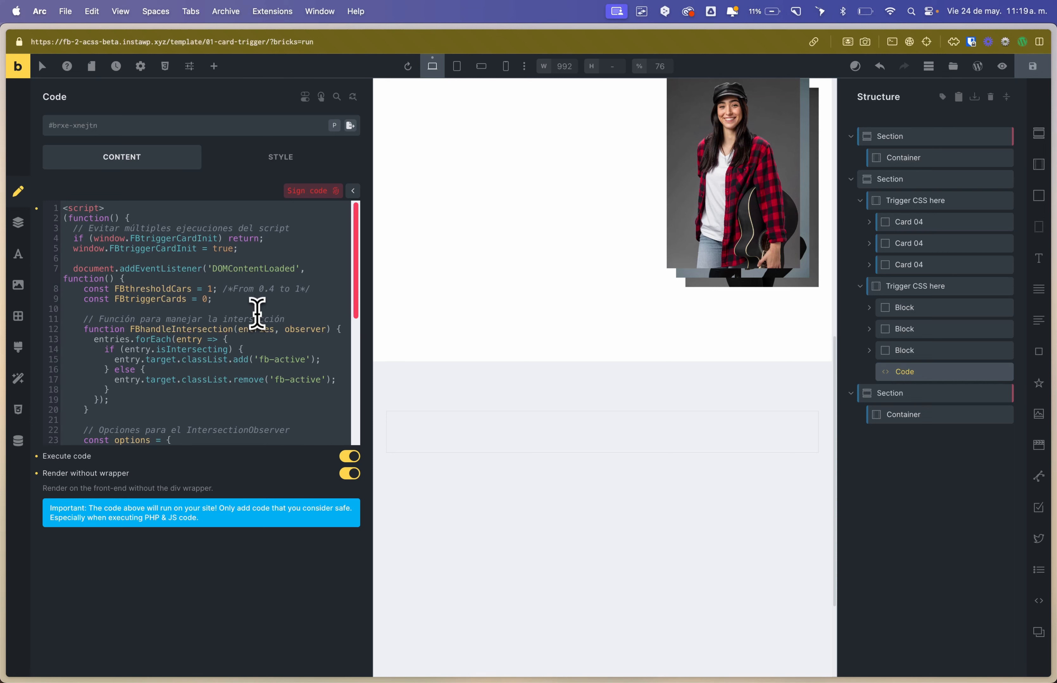
left_click(234, 302)
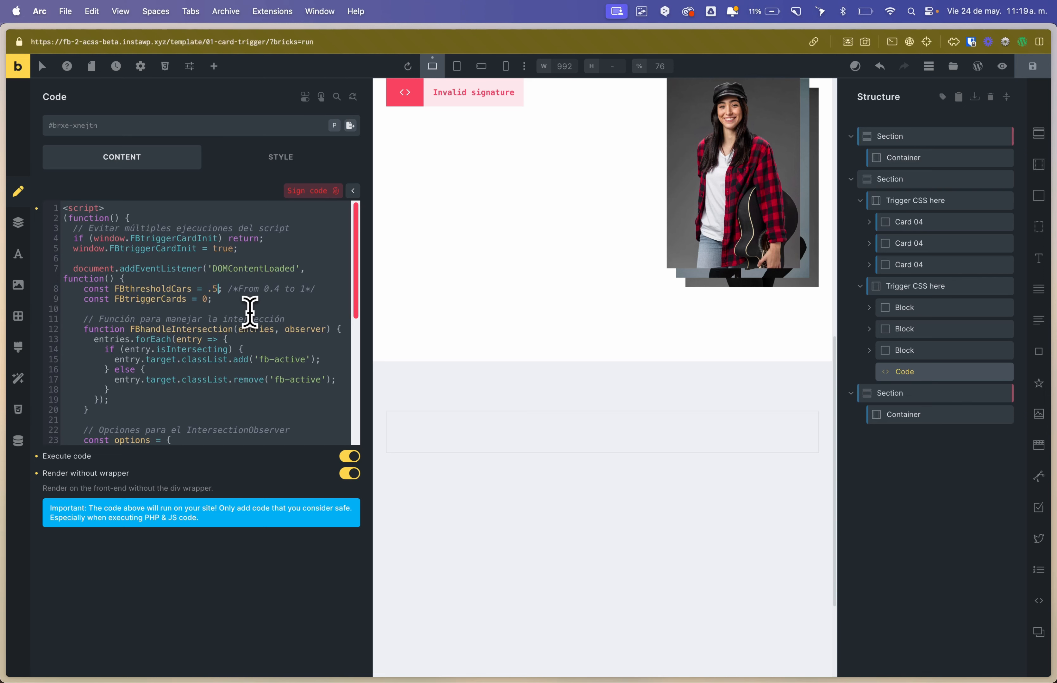
Sign the edited code in the Code element and save the template
left_click(1032, 67)
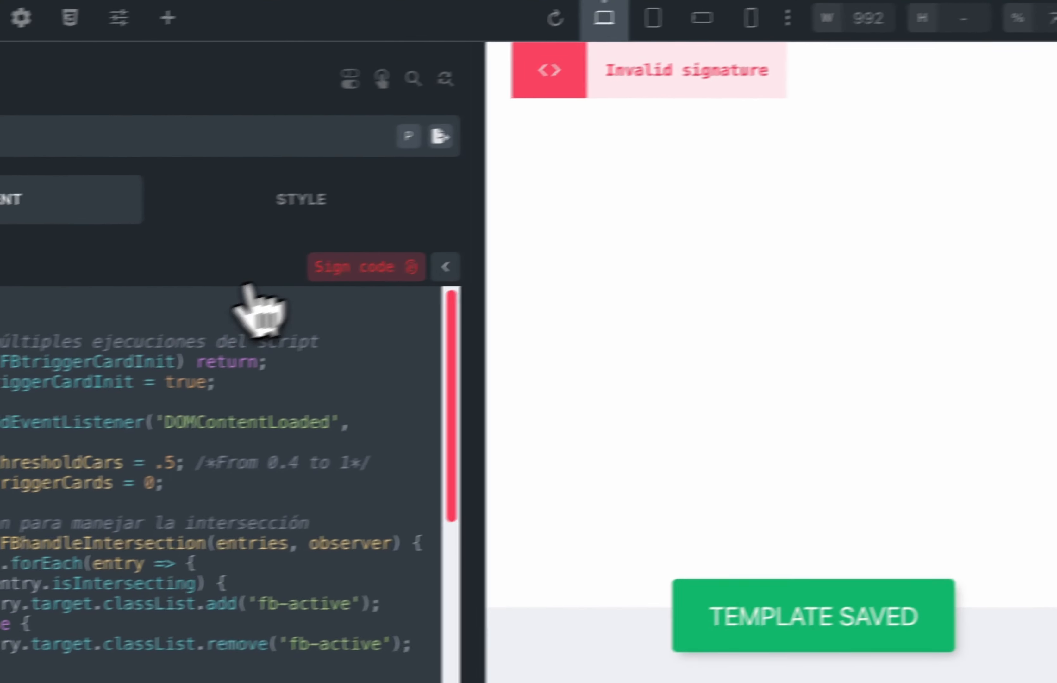
left_click(364, 269)
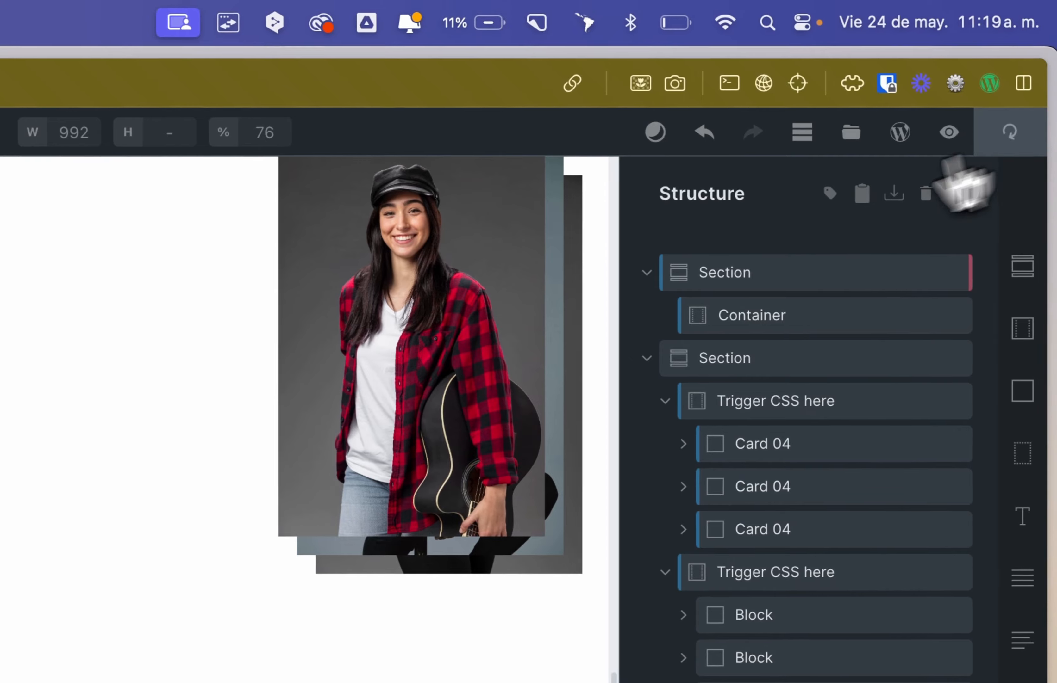
Reload the preview page and examine when the cards and the image blocks spread out at the .5 threshold
key("ctrl+Tab")
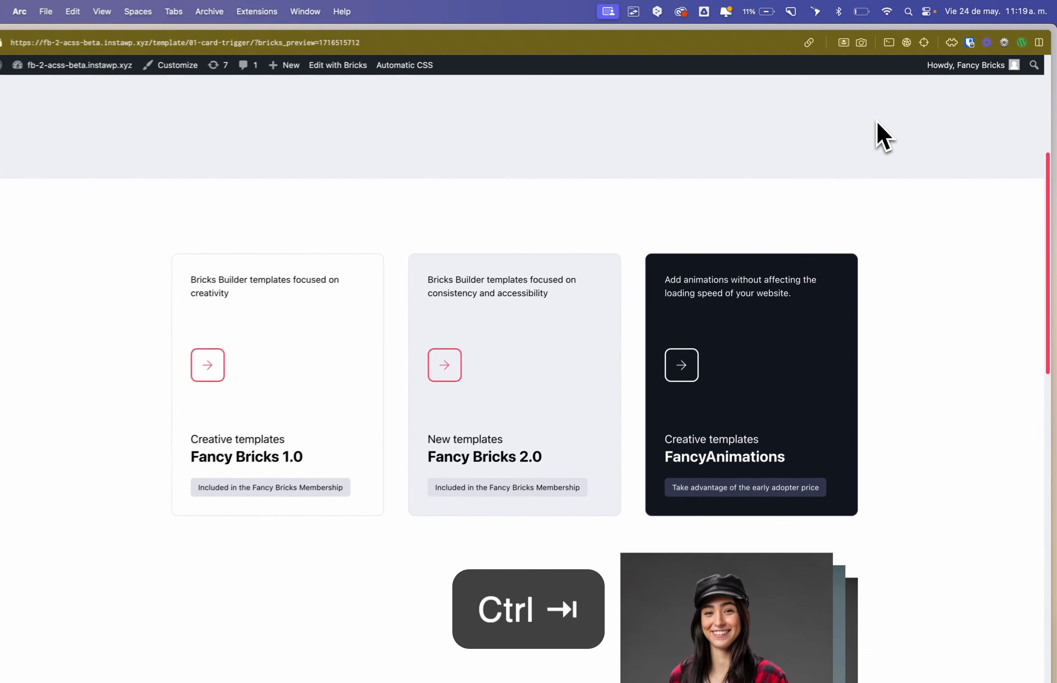
key("super+r")
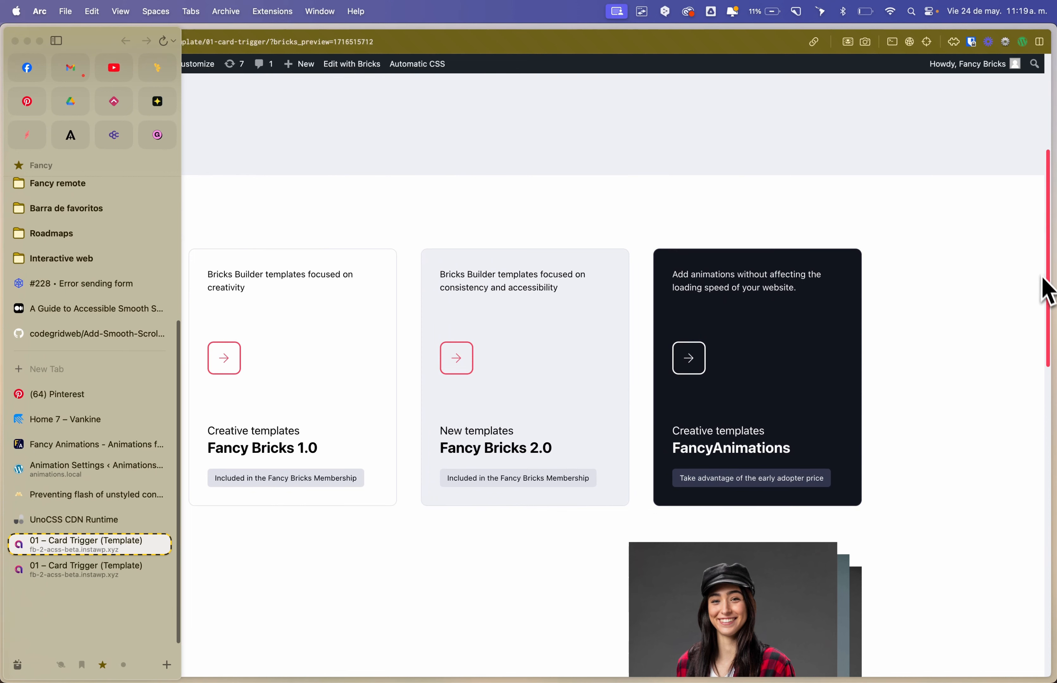
scroll(1045, 291, "up", 5)
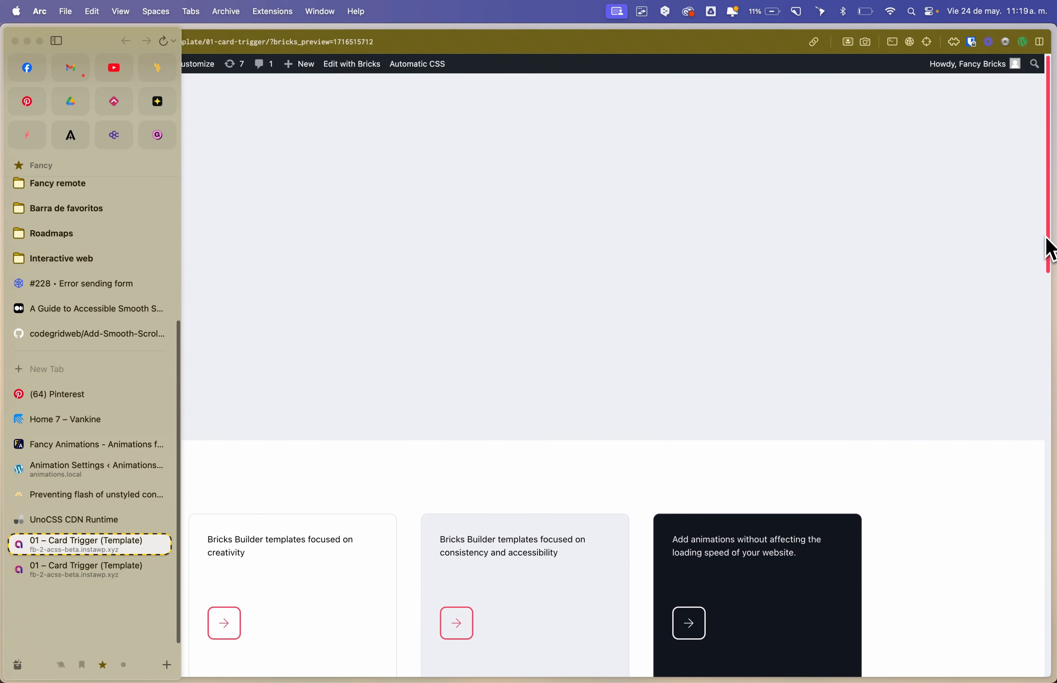
scroll(862, 342, "down", 3)
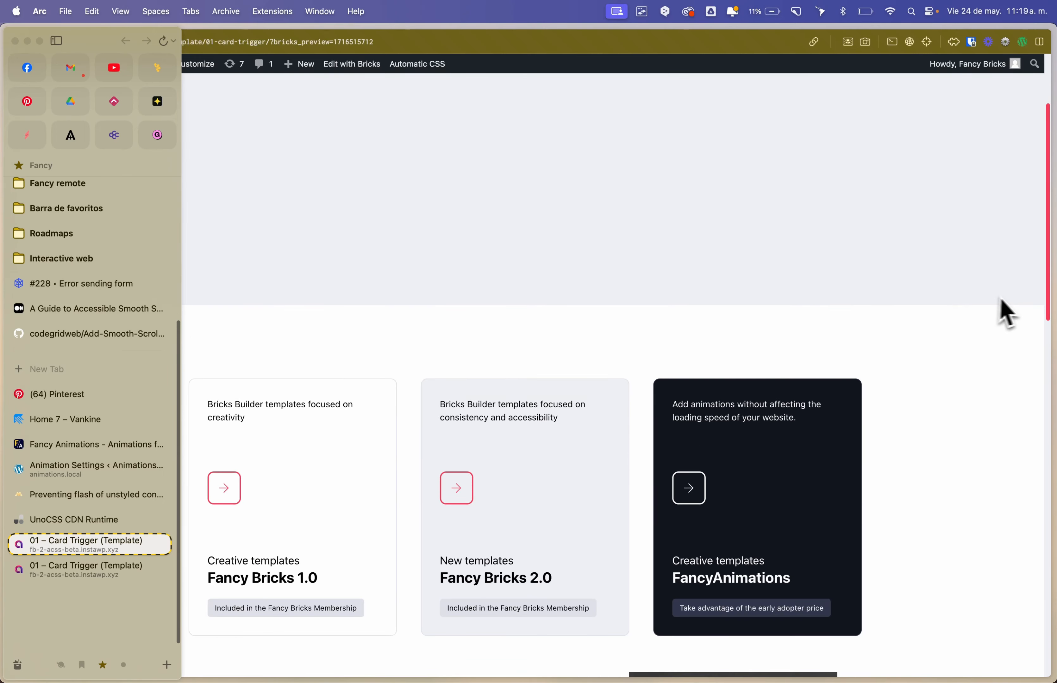
left_click_drag(1049, 288, 1049, 343)
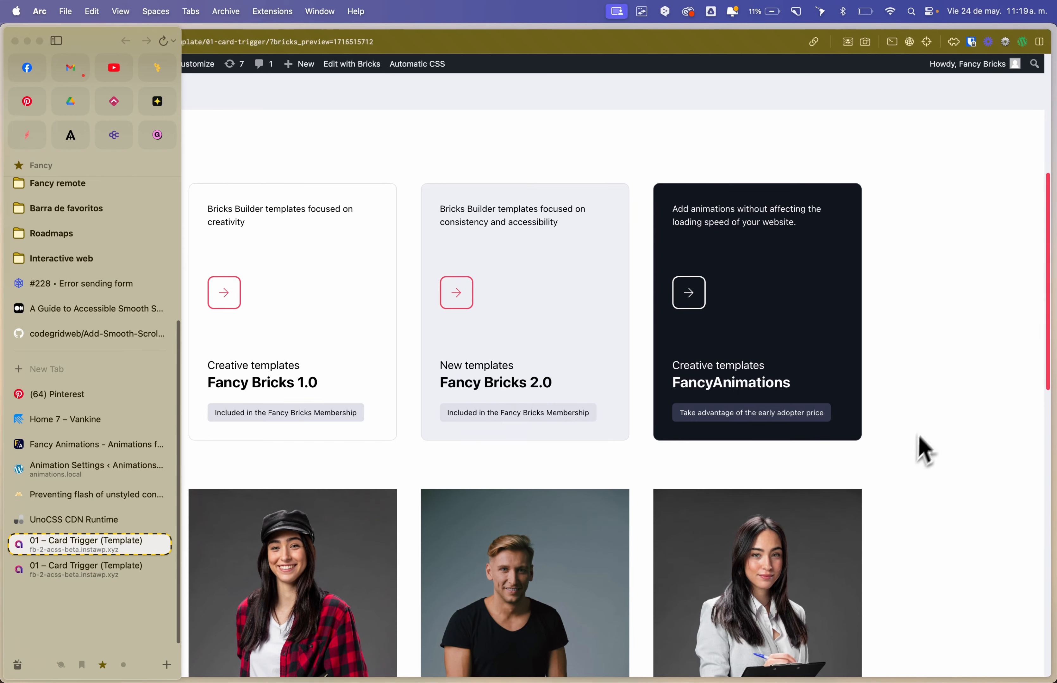
left_click_drag(1041, 355, 967, 372)
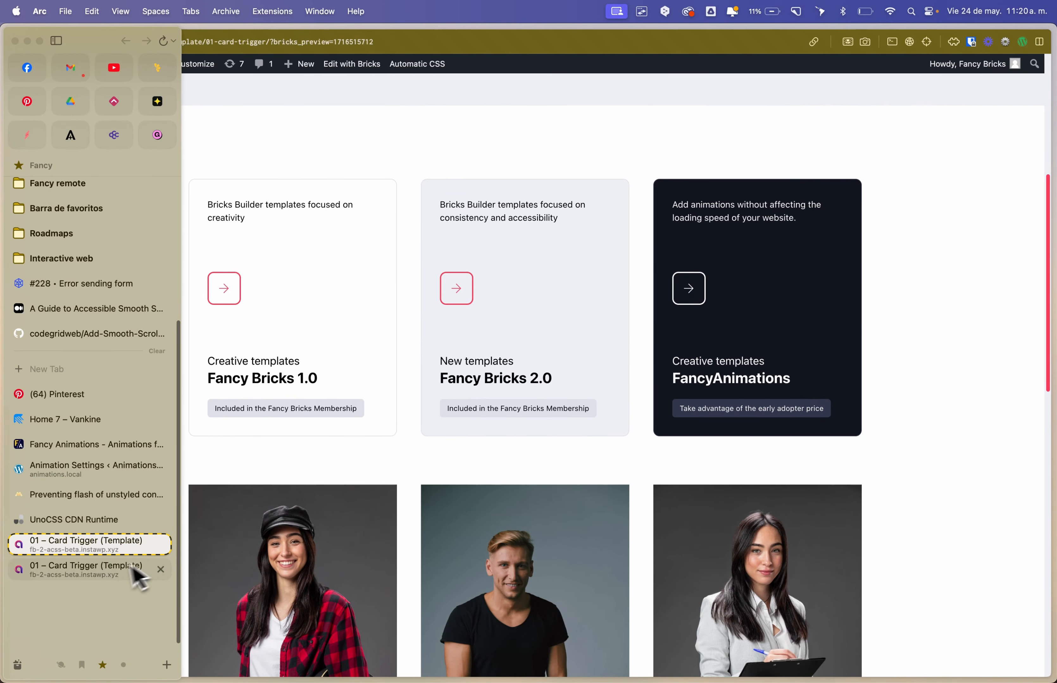
Return to the builder, set FBthresholdCars to 1 in the Code element, sign the code and save the template
left_click(151, 572)
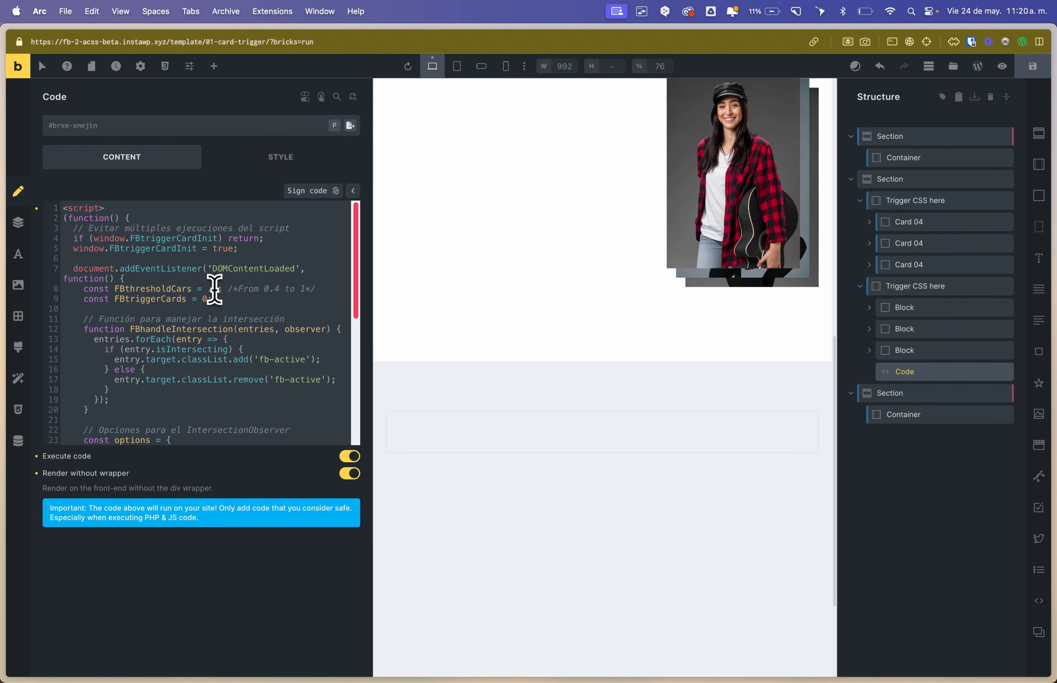
key("BackSpace")
key("BackSpace")
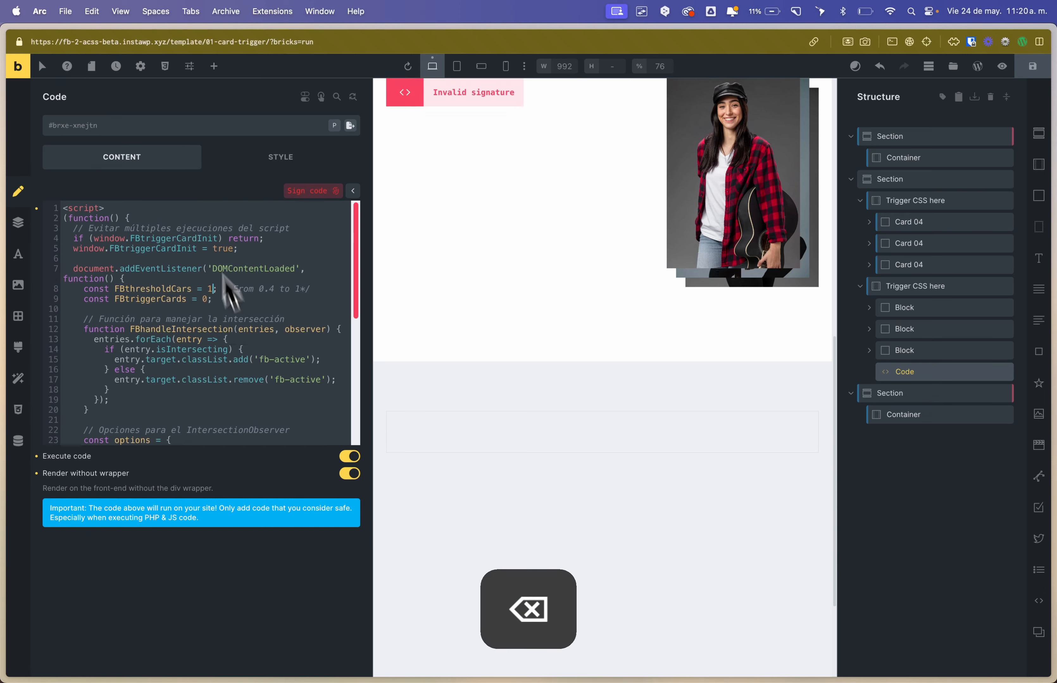
left_click(319, 192)
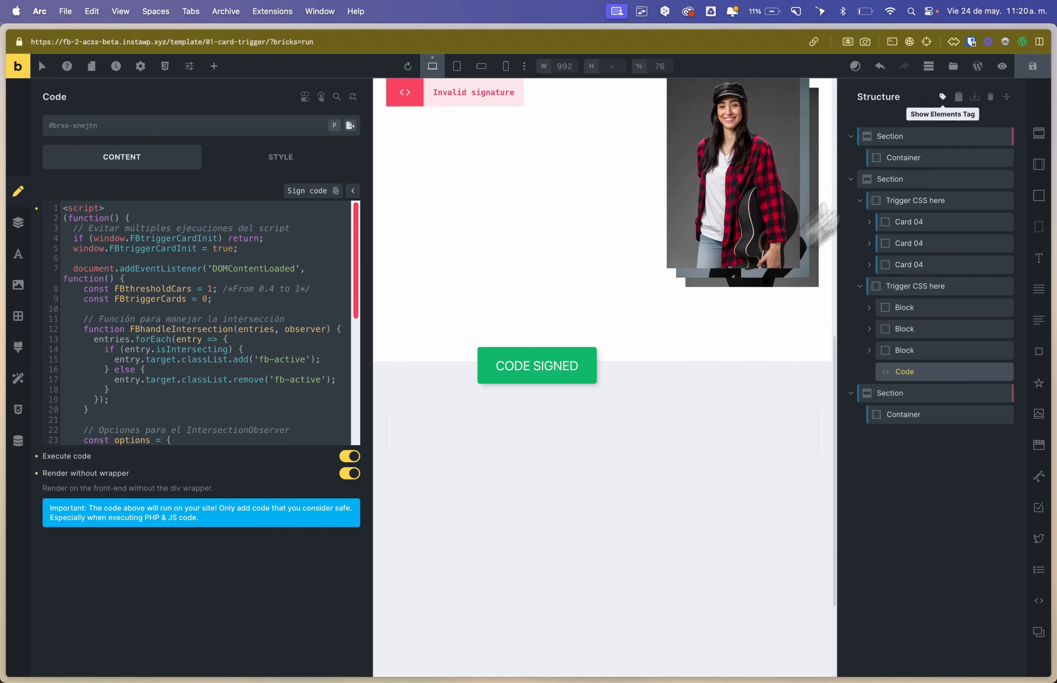
left_click(1023, 71)
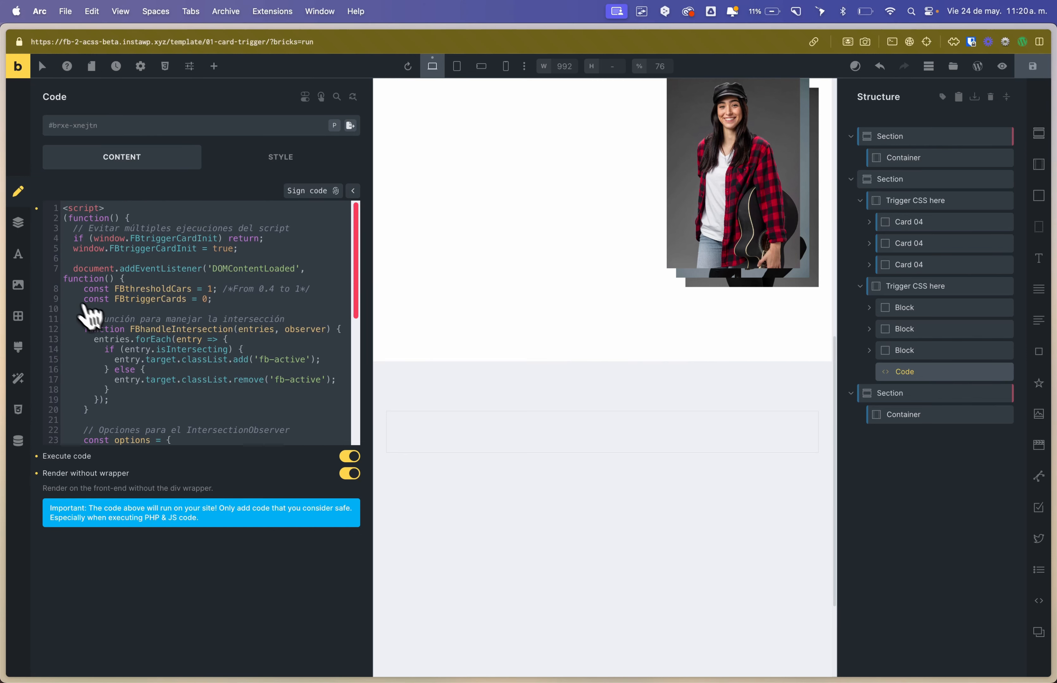
Reload the preview page from its top and examine when each row spreads out and collapses at threshold 1
mouse_move(9, 191)
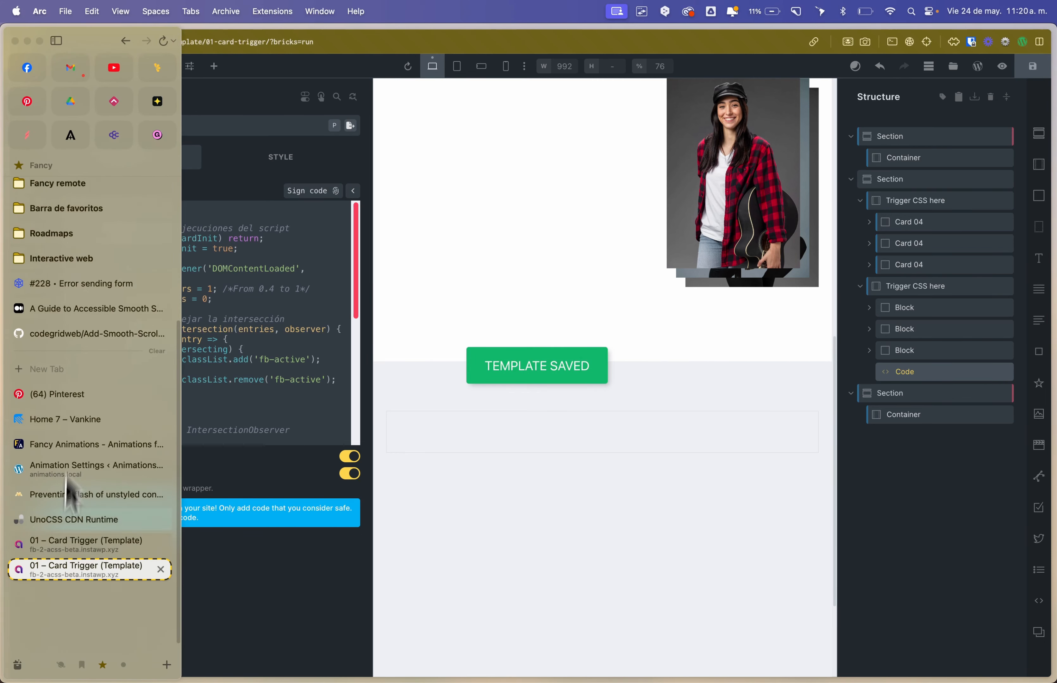
left_click(77, 545)
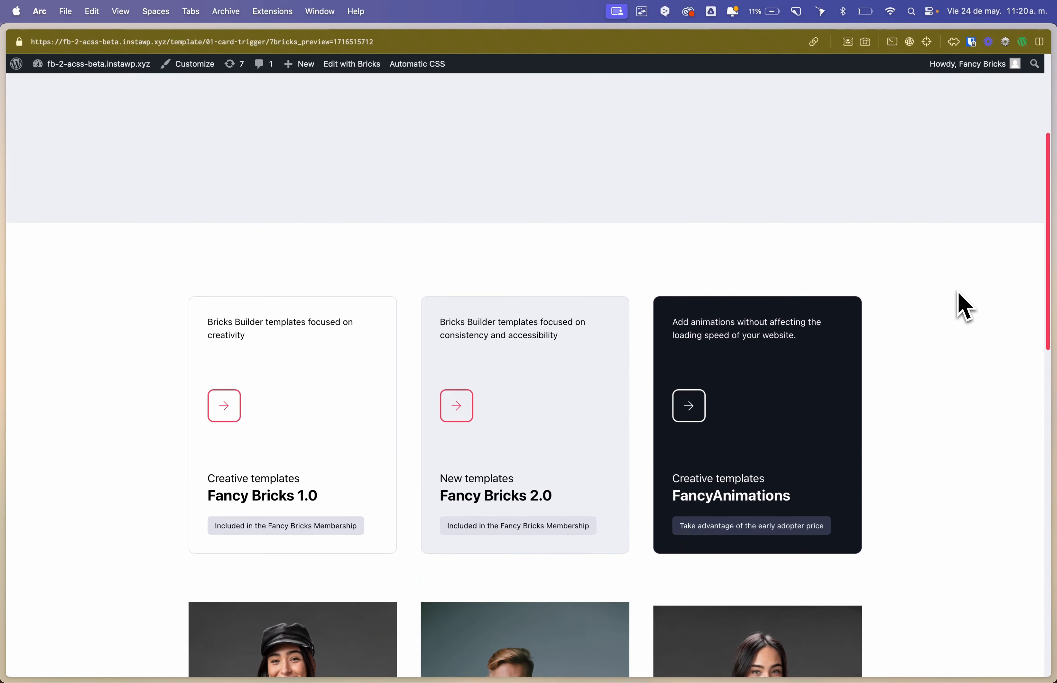
scroll(964, 306, "up", 5)
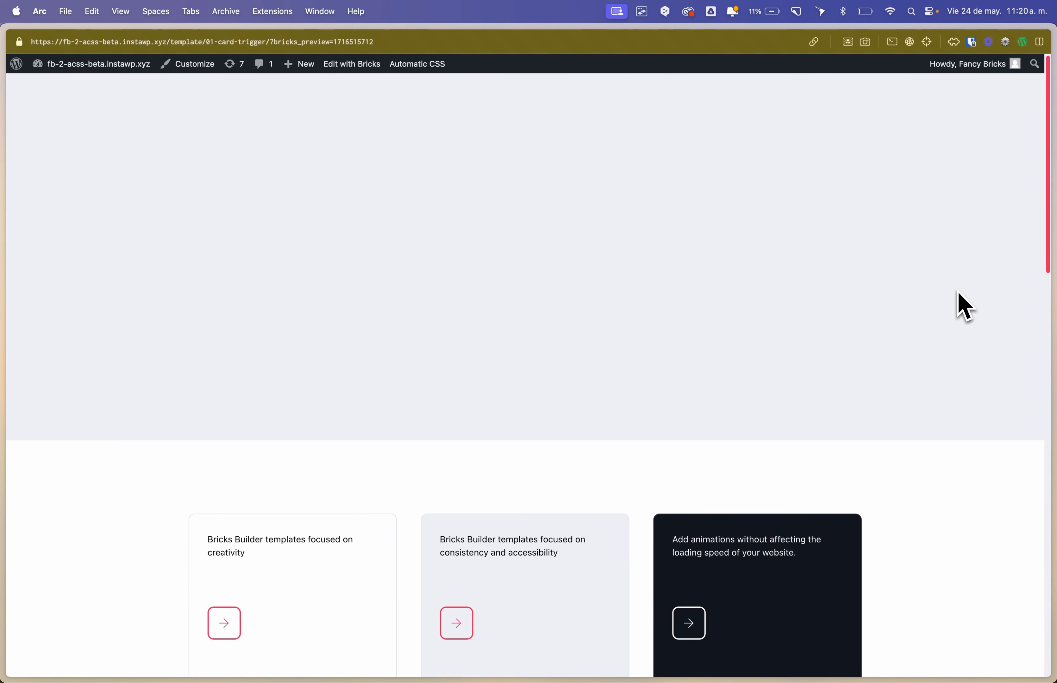
key("super+t")
key("Escape")
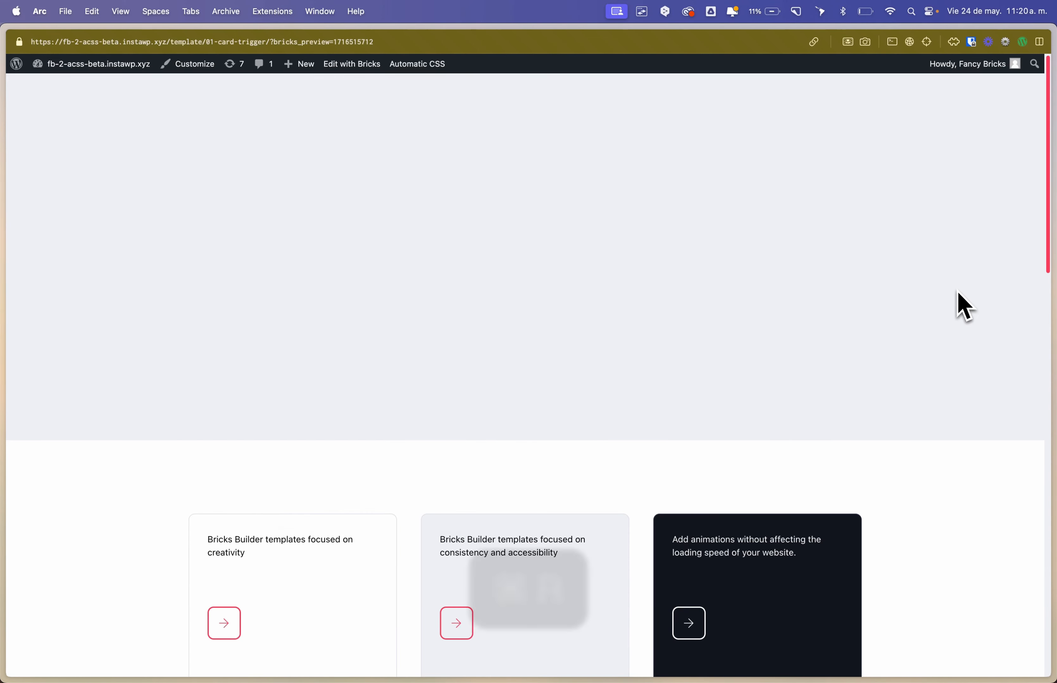
key("super+r")
left_click_drag(1050, 212, 1043, 394)
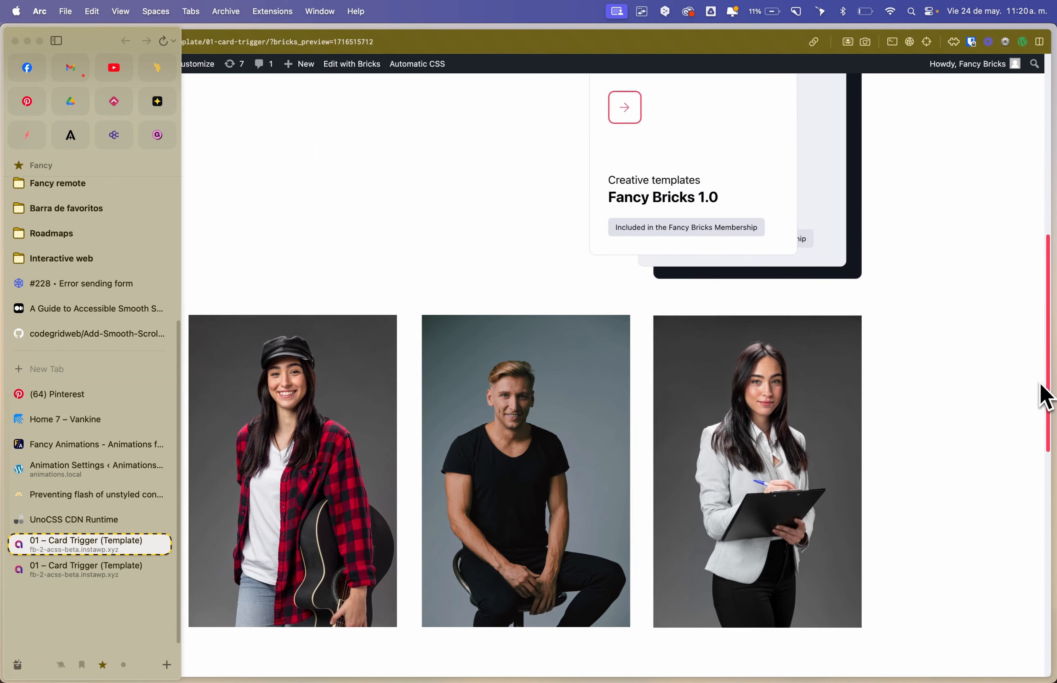
left_click_drag(1050, 433, 1050, 329)
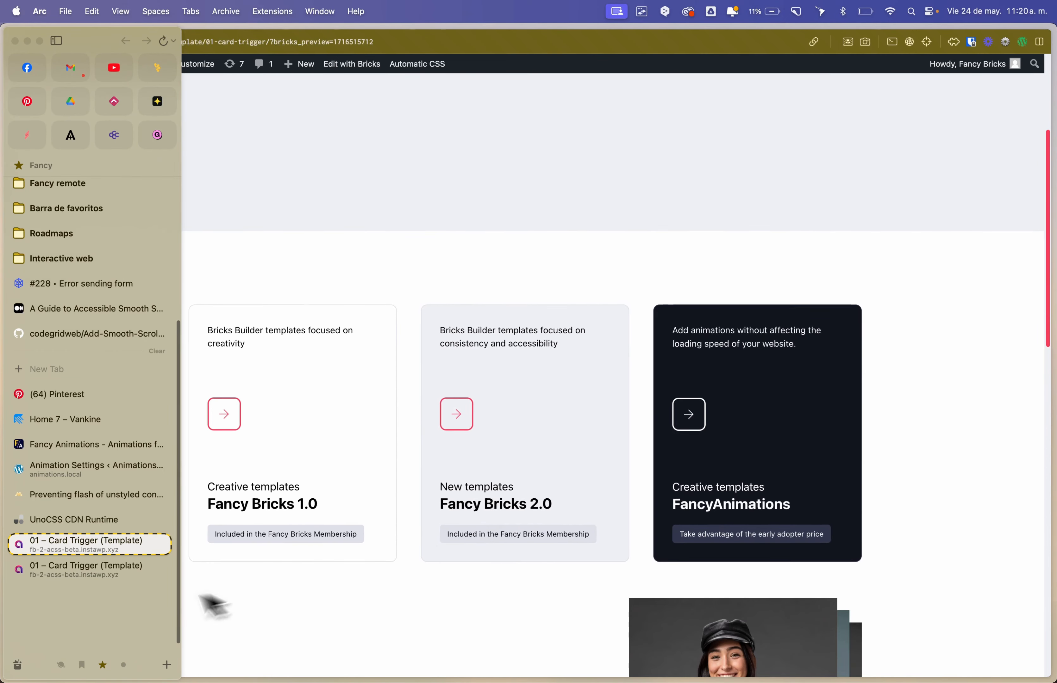
Return to the builder and inspect the layout styles of the fb-trigger-cards-01 class on the container holding the image blocks
left_click(118, 572)
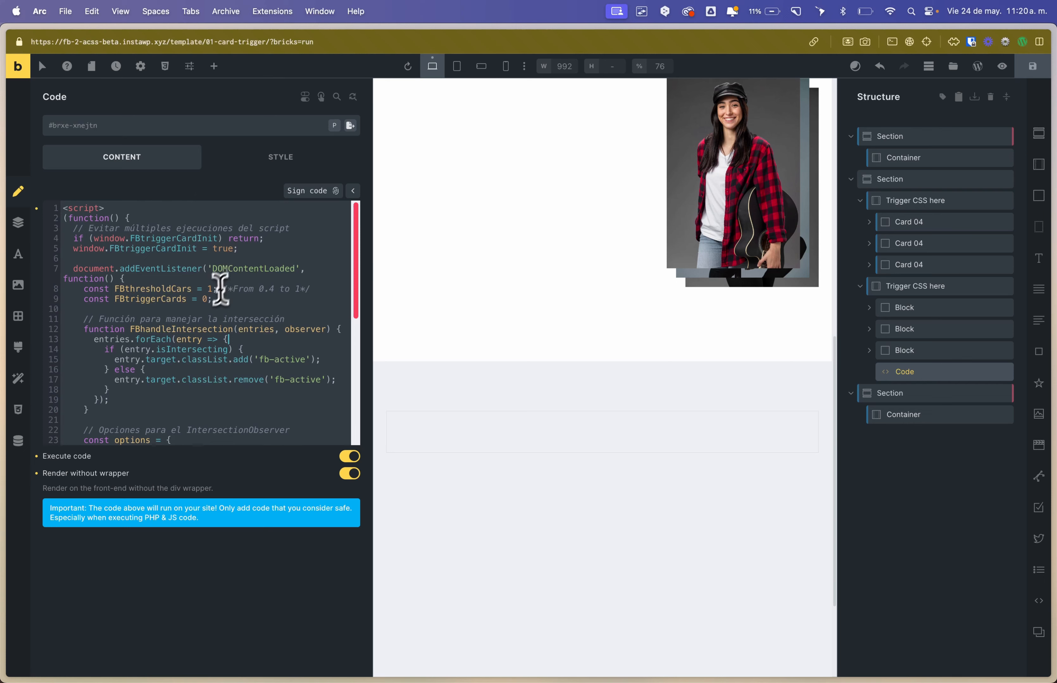
left_click(916, 287)
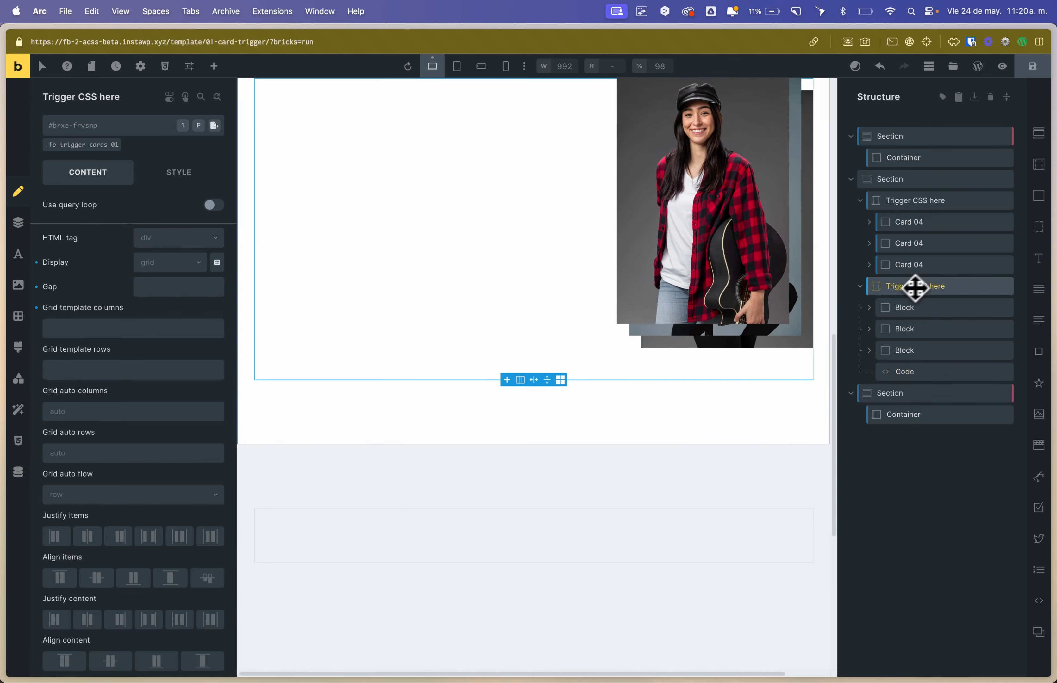
left_click(97, 147)
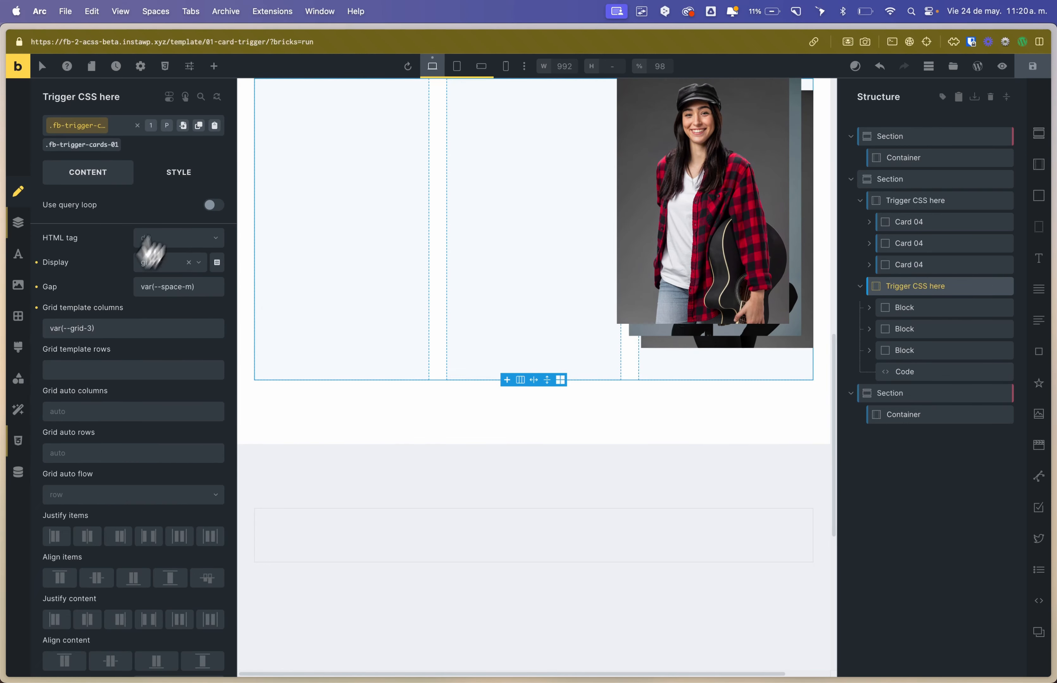
left_click(179, 174)
left_click(151, 225)
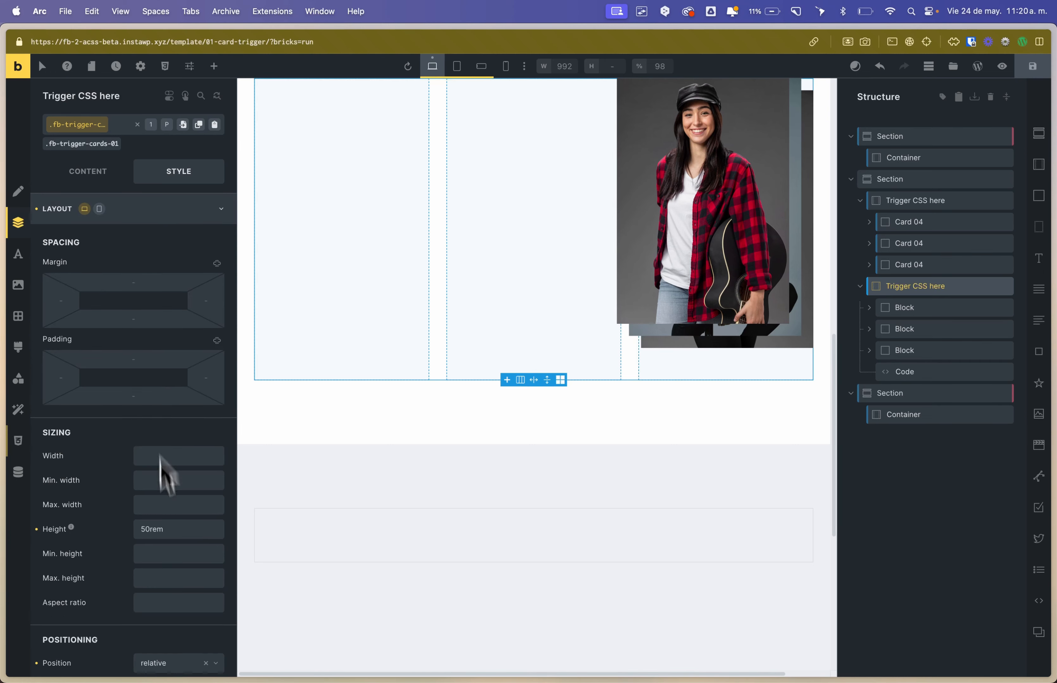
scroll(156, 477, "down", 3)
scroll(151, 483, "up", 3)
left_click(184, 217)
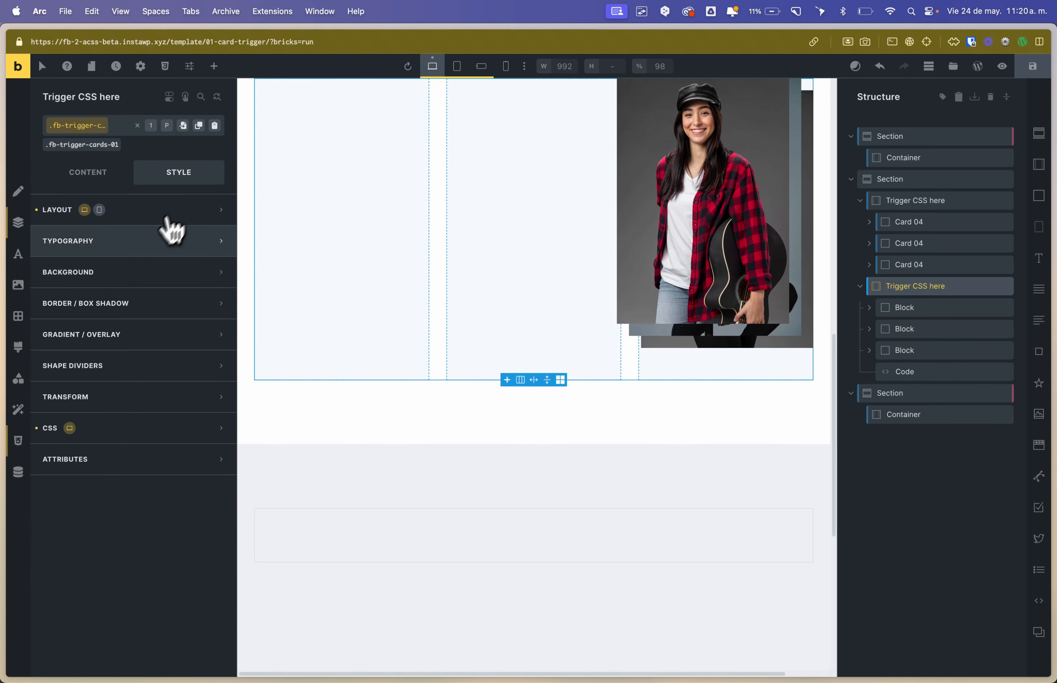
Open the custom CSS of the fb-trigger-cards-01 class and highlight the --transition-time, --vertical-gap and --horizontal-gap variables
left_click(118, 427)
scroll(157, 437, "up", 5)
scroll(158, 437, "up", 3)
scroll(177, 437, "down", 2)
scroll(195, 448, "up", 2)
left_click_drag(196, 488, 64, 463)
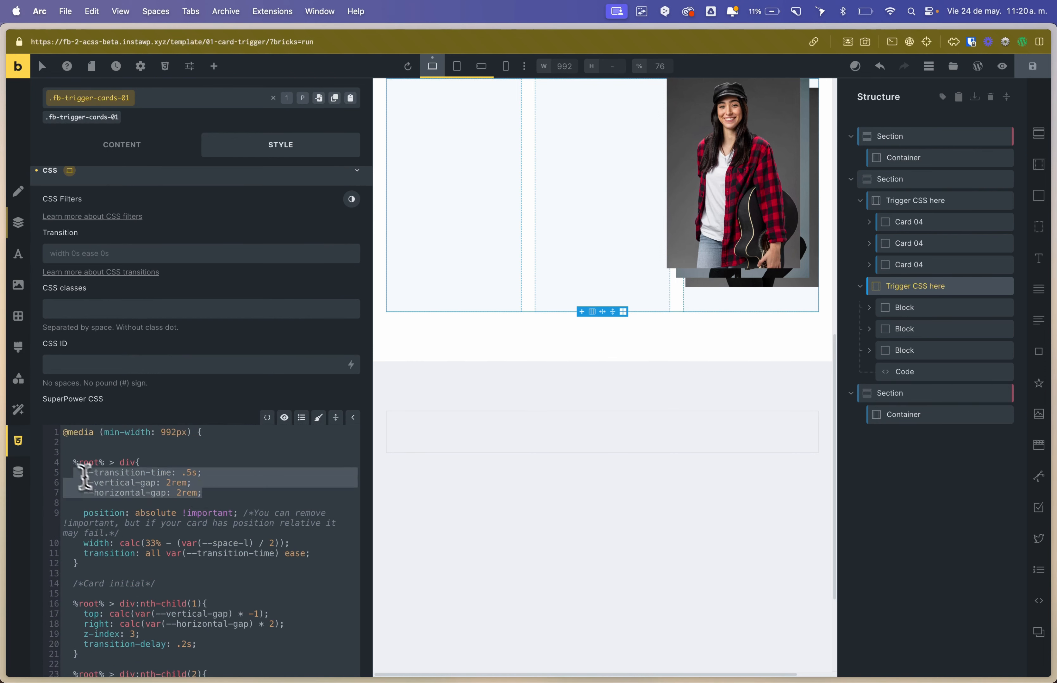